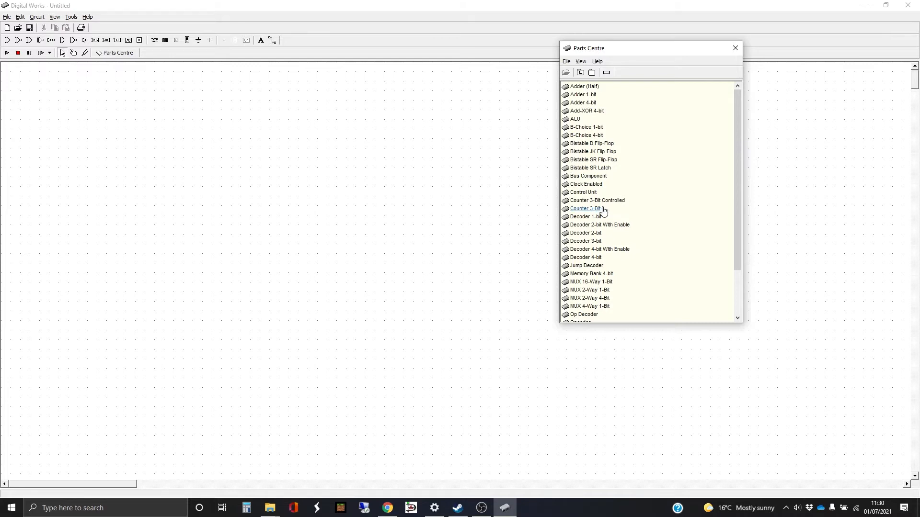
# Place a Reg 4-bit part from the Parts Centre in the upper-left area of the empty circuit
pyautogui.scroll(-3, 601, 218)
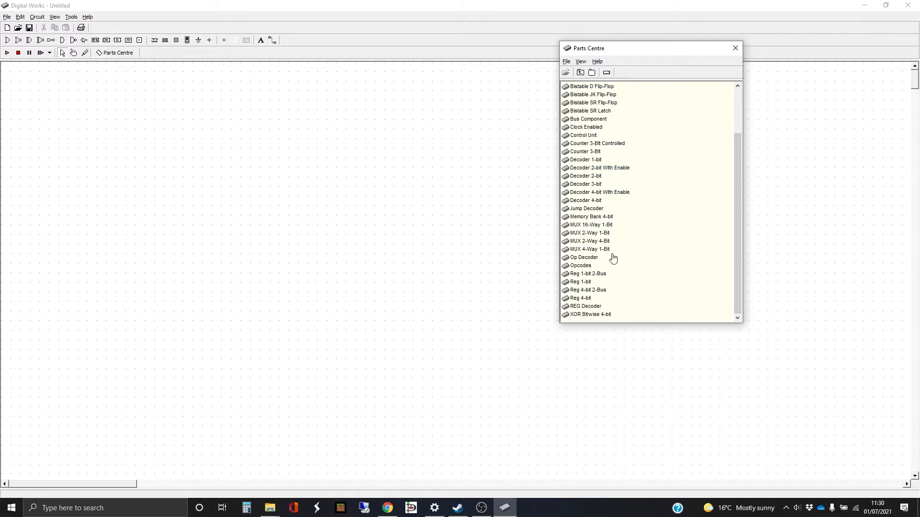
pyautogui.scroll(3, 630, 254)
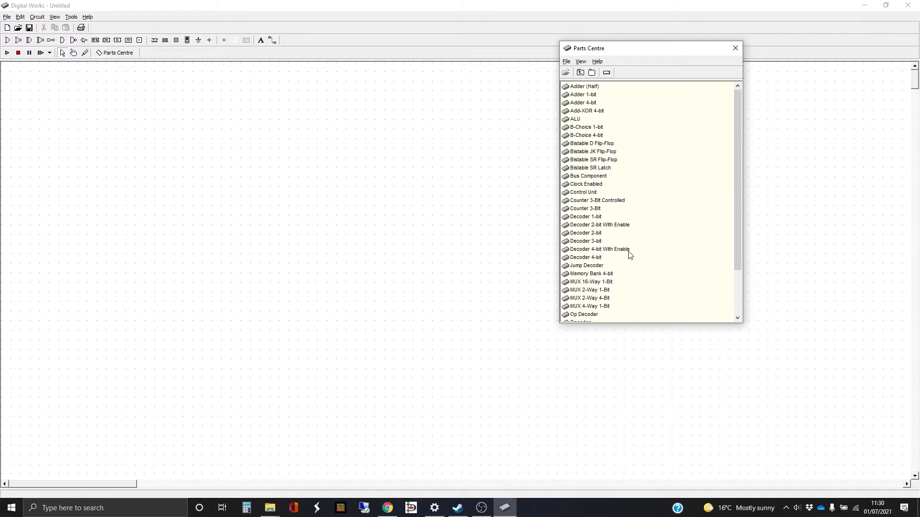
pyautogui.scroll(-3, 629, 254)
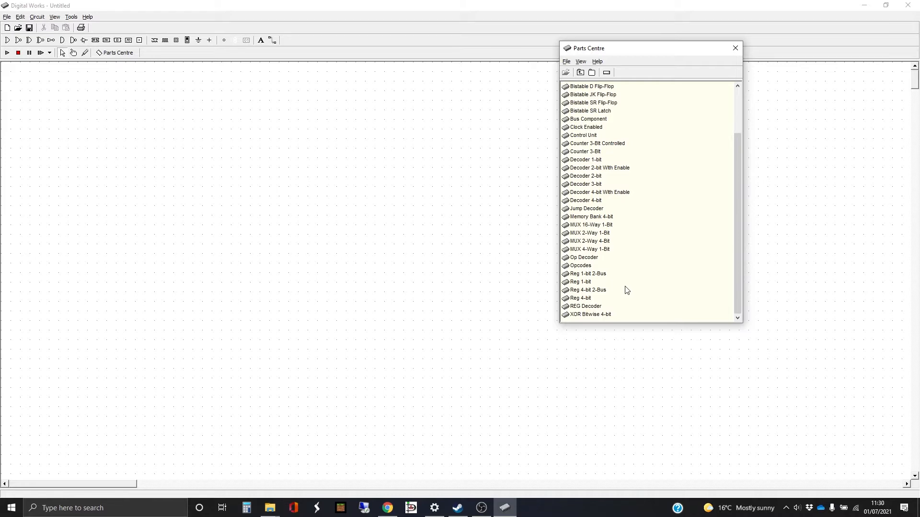
pyautogui.moveTo(580, 298); pyautogui.dragTo(262, 158)
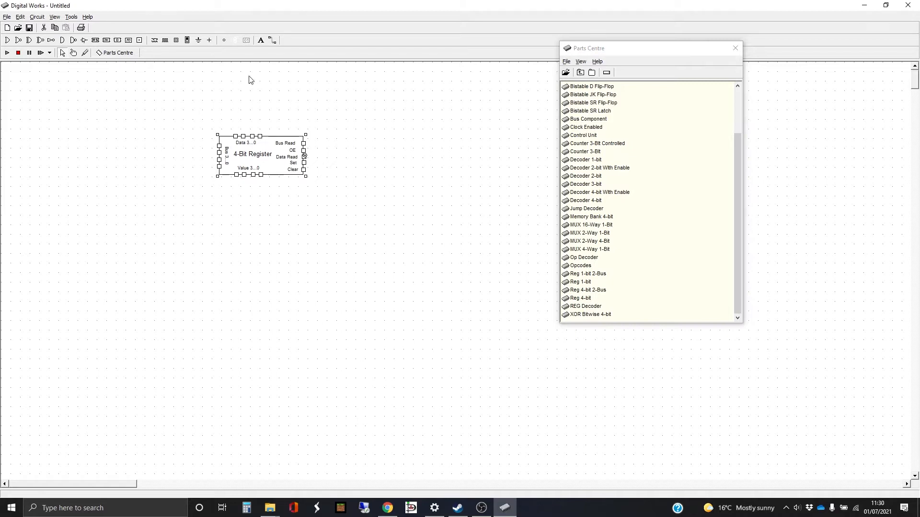
# Add the annotation "PC" at 10 points just below the 4-bit register
pyautogui.click(262, 41)
pyautogui.click(288, 185)
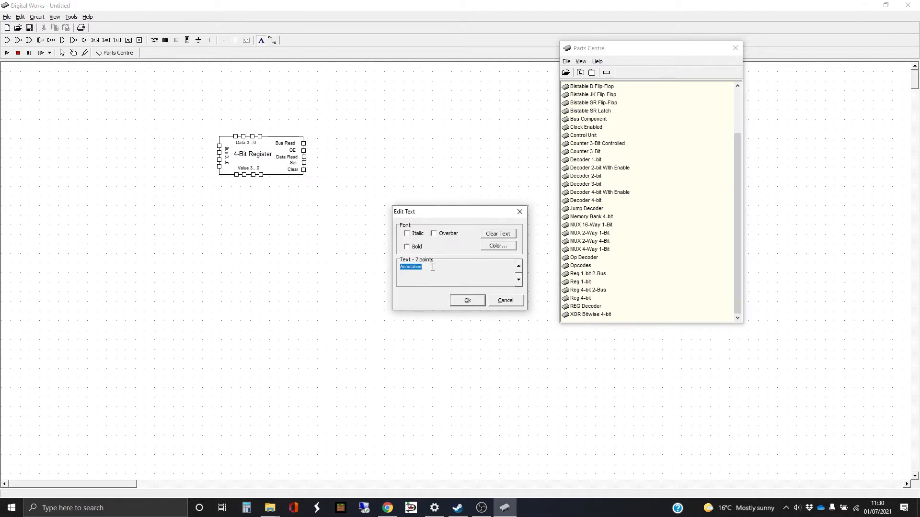
pyautogui.moveTo(424, 266); pyautogui.dragTo(387, 265)
pyautogui.write('PC')
pyautogui.click(518, 266)
pyautogui.click(518, 267)
pyautogui.click(518, 267)
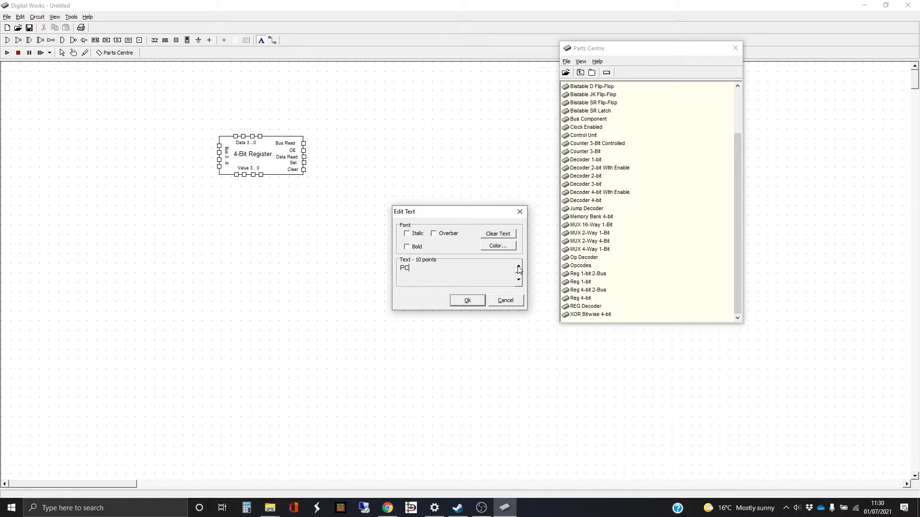
pyautogui.click(468, 300)
pyautogui.click(312, 218)
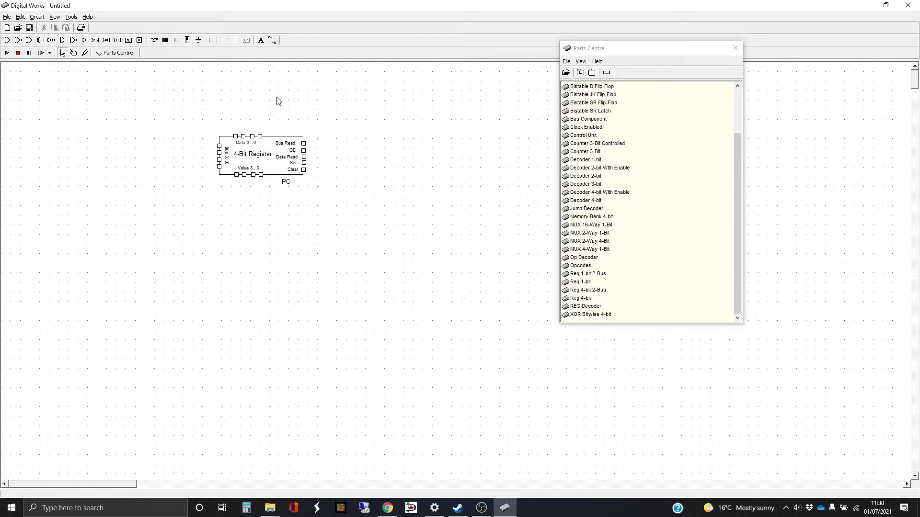
# Place four tags beside the register's Bus 3...0 pins and two beside its Bus Read and OE pins
pyautogui.click(140, 40)
pyautogui.click(202, 148)
pyautogui.click(200, 161)
pyautogui.click(200, 168)
pyautogui.click(322, 143)
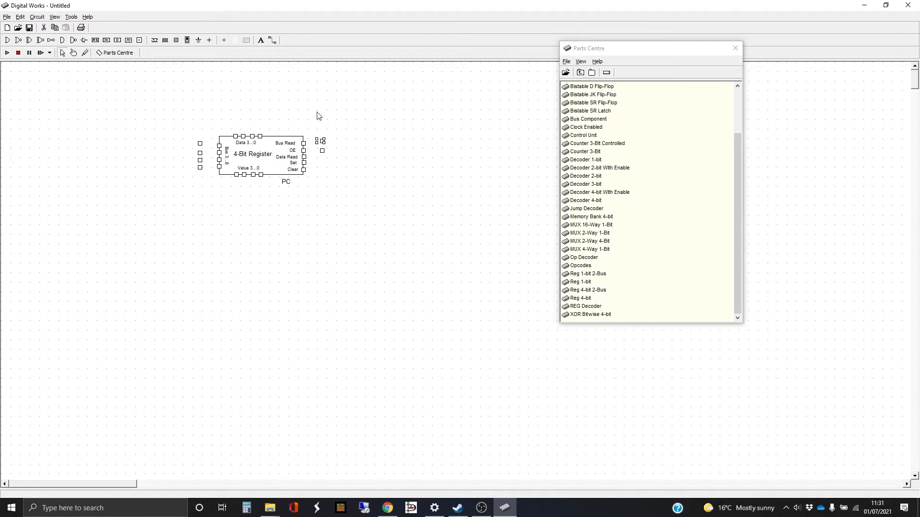
# Wire the six tags to the PC register's Bus 3...0, Bus Read and OE pins
pyautogui.click(273, 40)
pyautogui.moveTo(200, 153); pyautogui.dragTo(219, 153)
pyautogui.click(200, 167)
pyautogui.click(219, 167)
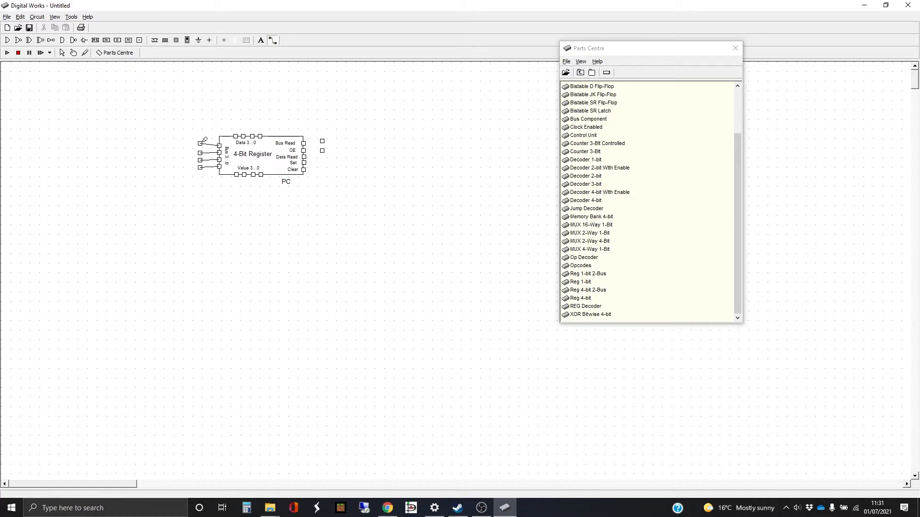
pyautogui.click(303, 143)
pyautogui.click(323, 140)
pyautogui.click(304, 149)
pyautogui.click(322, 151)
# Place an Adder 4-bit part below the PC register and wire the register's Value 3...0 outputs to its A 3...0 inputs
pyautogui.scroll(3, 612, 241)
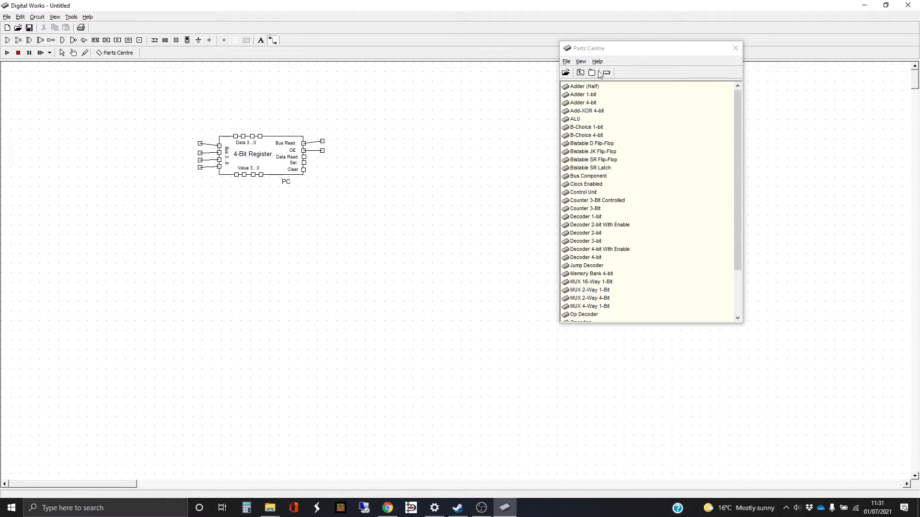
pyautogui.moveTo(583, 103); pyautogui.dragTo(285, 232)
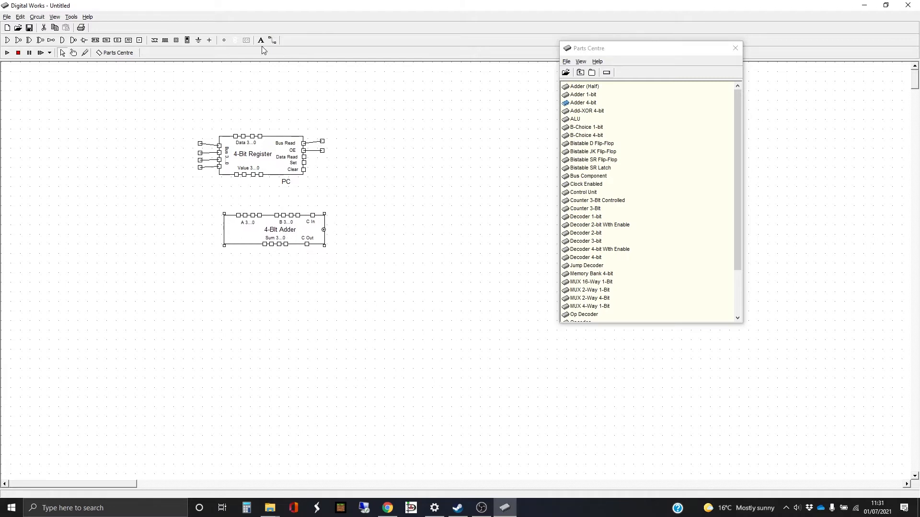
pyautogui.click(272, 40)
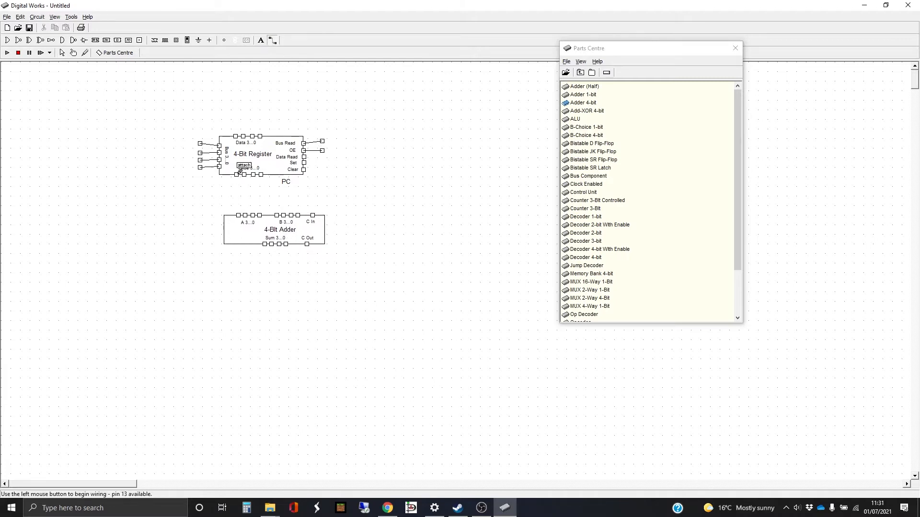
pyautogui.moveTo(236, 174); pyautogui.dragTo(238, 214)
pyautogui.moveTo(244, 174); pyautogui.dragTo(245, 215)
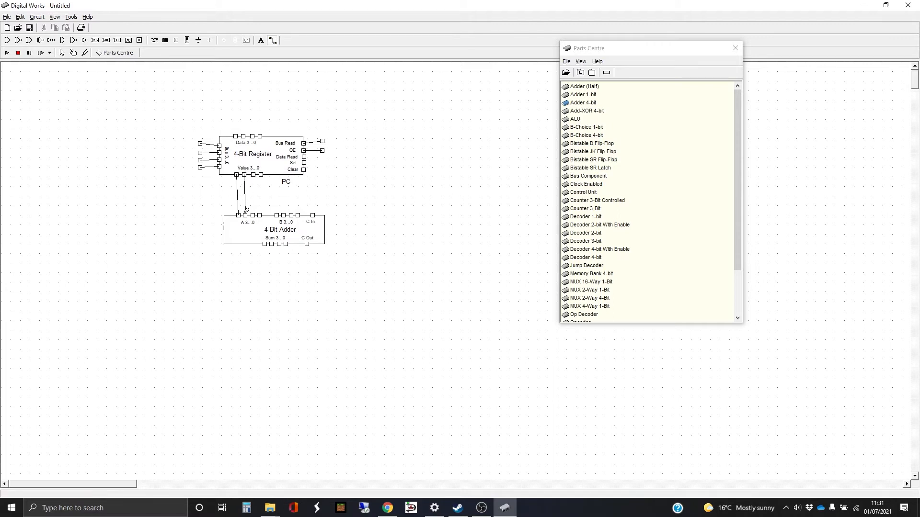
pyautogui.moveTo(257, 173); pyautogui.dragTo(252, 215)
pyautogui.moveTo(260, 174); pyautogui.dragTo(259, 215)
# Place a ground symbol above the adder and wire it to all four B 3...0 inputs
pyautogui.click(199, 40)
pyautogui.click(267, 205)
pyautogui.click(271, 40)
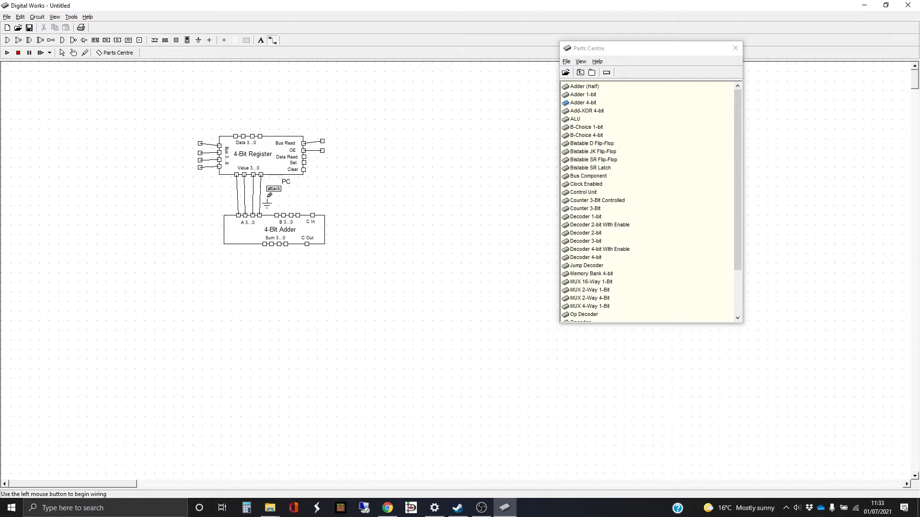
pyautogui.moveTo(266, 198)
pyautogui.mouseDown()
pyautogui.moveTo(301, 196)
pyautogui.moveTo(300, 210)
pyautogui.mouseUp()
pyautogui.click(298, 215)
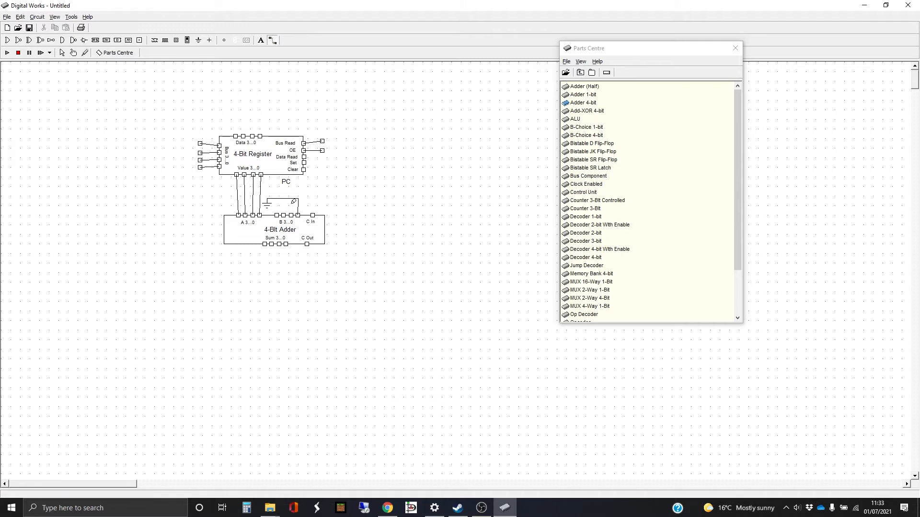
pyautogui.click(293, 198)
pyautogui.click(291, 215)
pyautogui.click(284, 199)
pyautogui.click(284, 215)
pyautogui.click(277, 199)
pyautogui.click(277, 216)
# Place a tag above and to the right of the adder and wire it to the C In pin
pyautogui.click(139, 40)
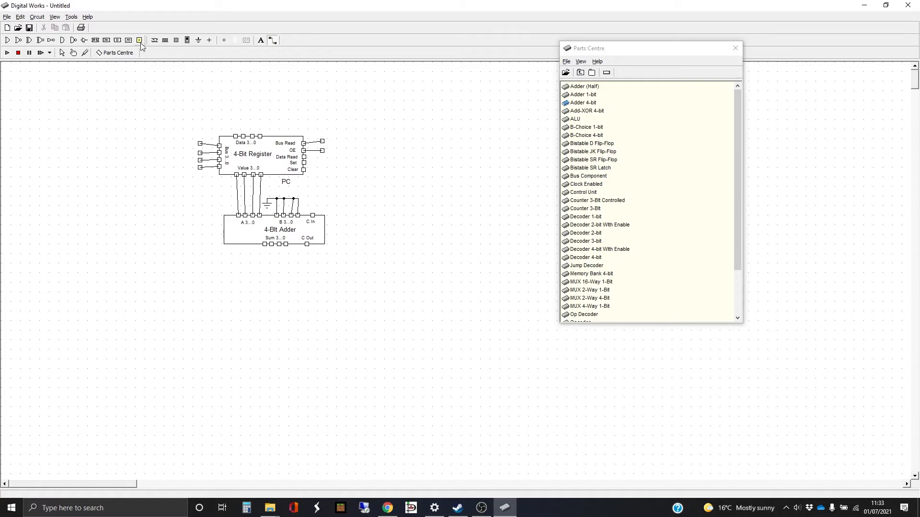
pyautogui.click(339, 196)
pyautogui.click(272, 40)
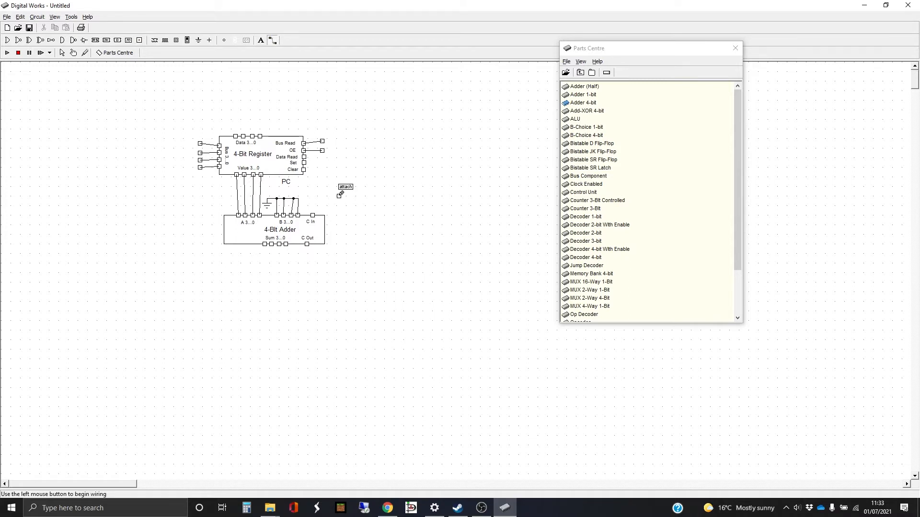
pyautogui.moveTo(339, 196); pyautogui.dragTo(312, 216)
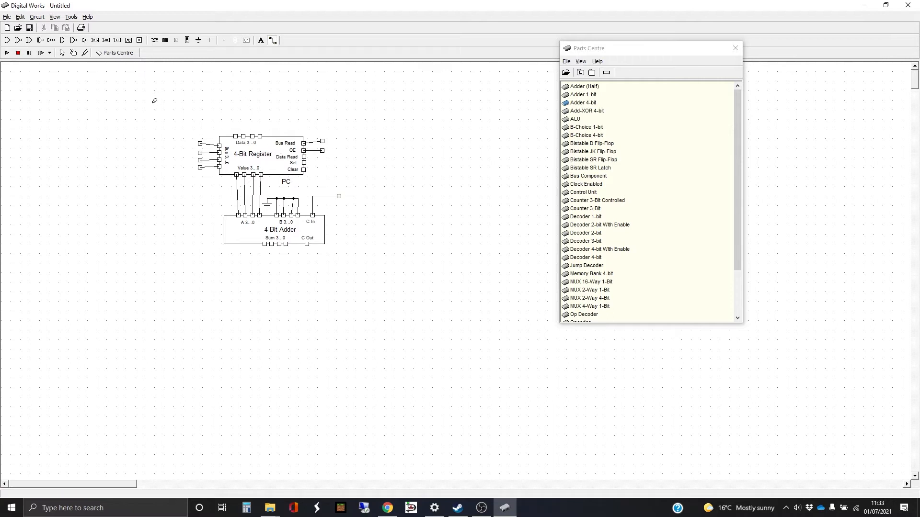
# Add the annotation "Bus 3...0" and set it vertically beside the register's four bus tags
pyautogui.click(260, 41)
pyautogui.click(174, 151)
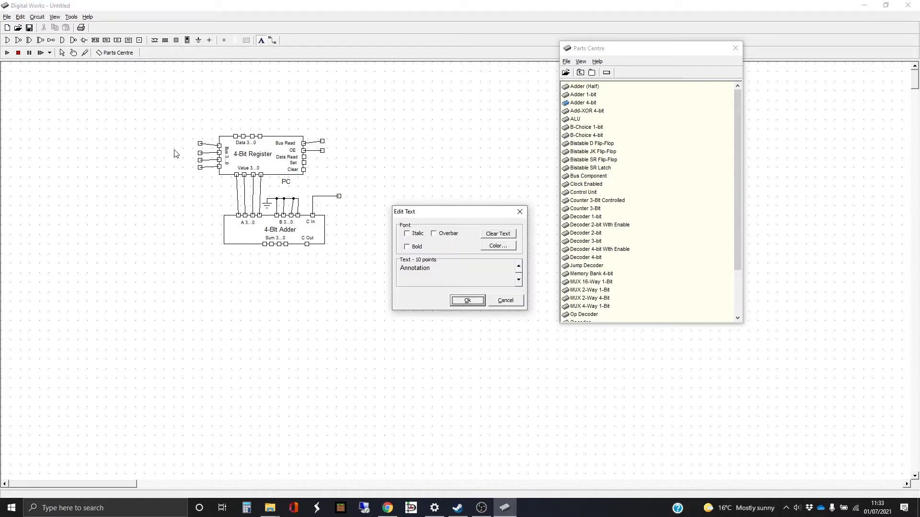
pyautogui.doubleClick(401, 268)
pyautogui.write('BU')
pyautogui.write('us')
pyautogui.write(' 3...0')
pyautogui.press('Return')
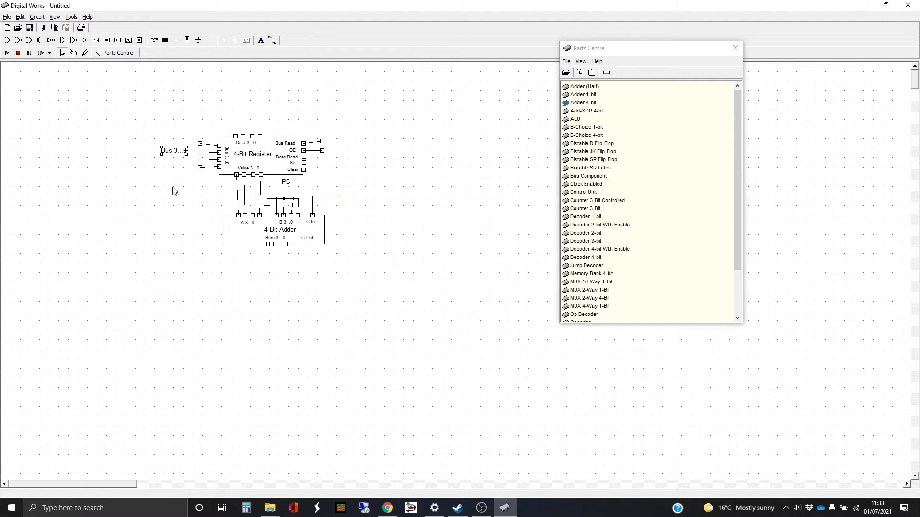
pyautogui.moveTo(186, 151)
pyautogui.mouseDown()
pyautogui.moveTo(175, 170)
pyautogui.moveTo(189, 155)
pyautogui.mouseUp()
# Add the annotation "Bus Read" and align it beside the tag wired to the register's Bus Read pin
pyautogui.click(261, 39)
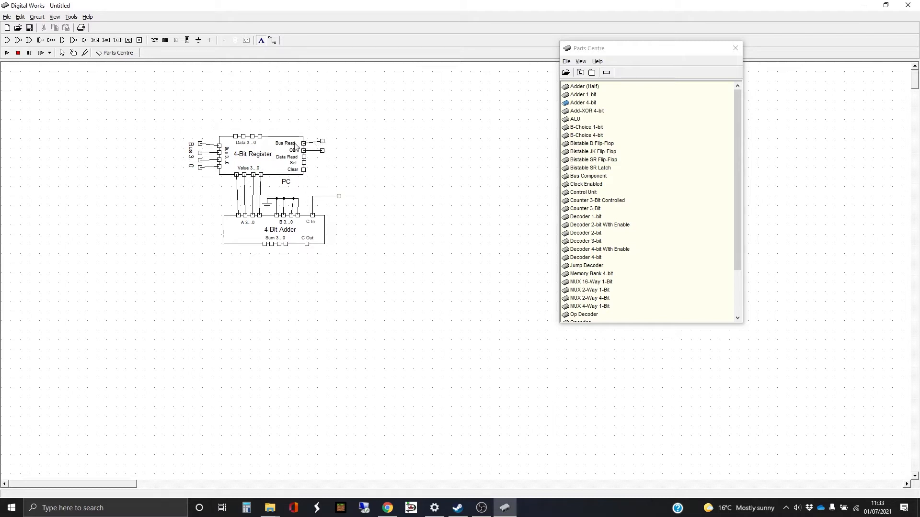
pyautogui.click(337, 144)
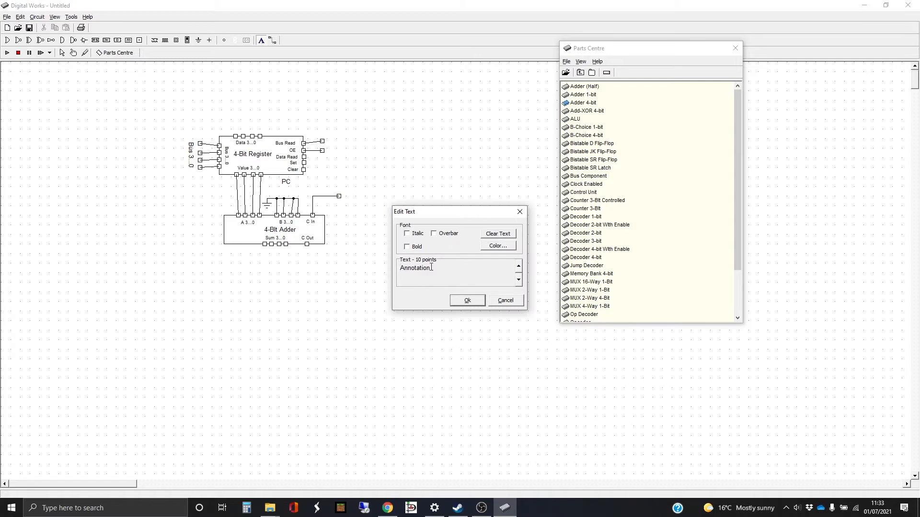
pyautogui.doubleClick(393, 266)
pyautogui.write('Bus Read')
pyautogui.press('Return')
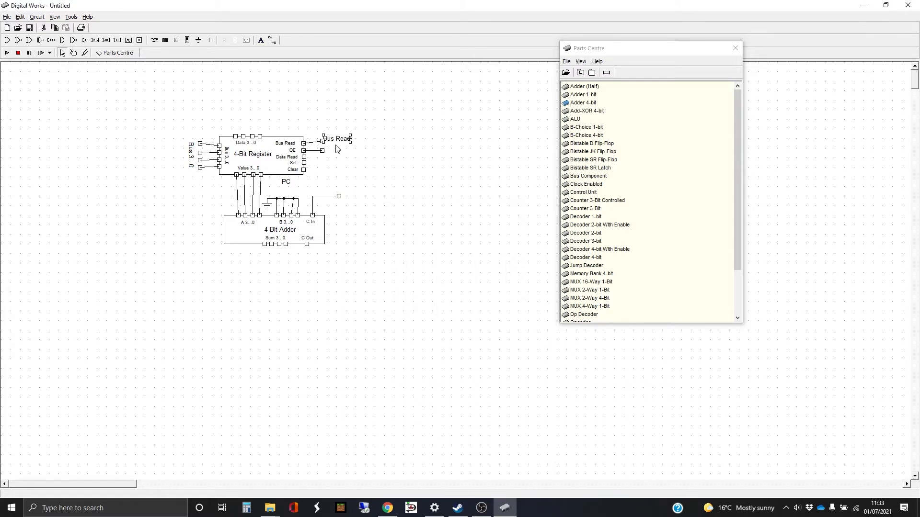
pyautogui.moveTo(339, 141); pyautogui.dragTo(342, 142)
# Add the annotation "OE" and align it beside the tag wired to the register's OE pin
pyautogui.click(261, 40)
pyautogui.click(339, 155)
pyautogui.moveTo(432, 269); pyautogui.dragTo(402, 269)
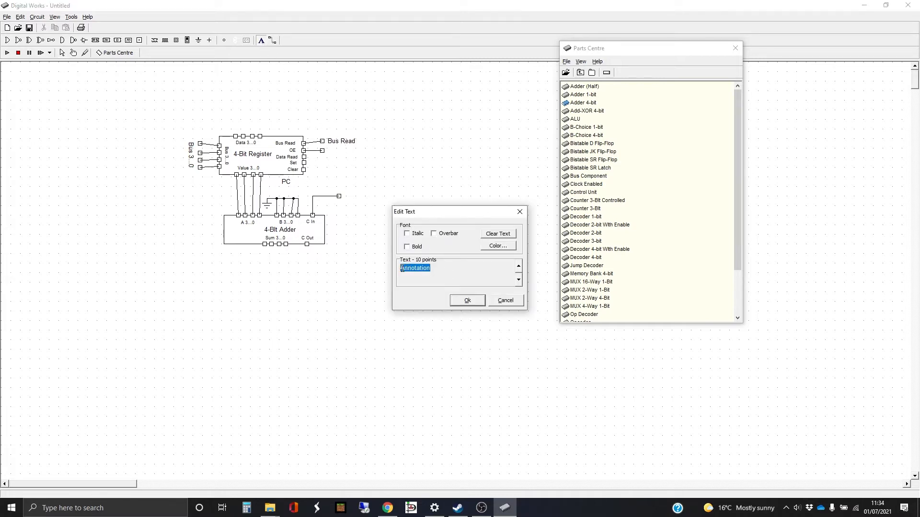
pyautogui.write('OE')
pyautogui.press('Return')
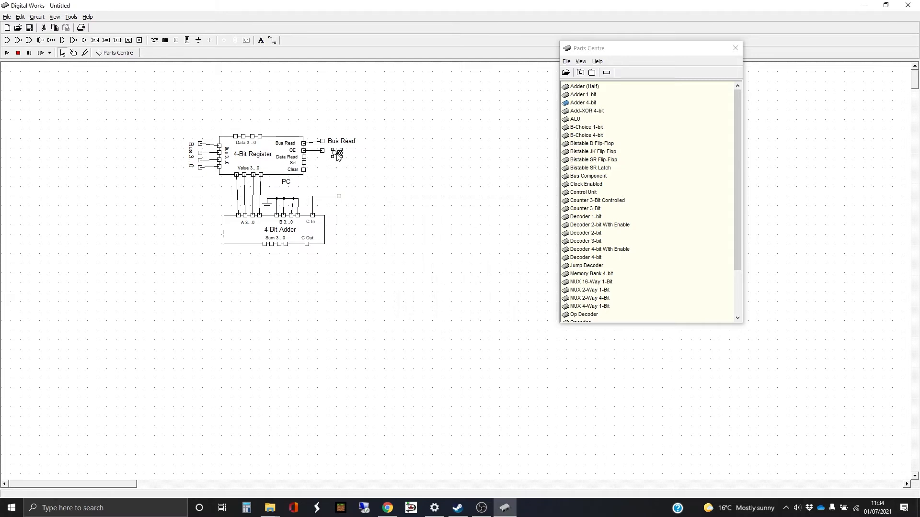
pyautogui.moveTo(336, 154); pyautogui.dragTo(331, 150)
pyautogui.click(360, 176)
# Add the annotation "INC" beside the tag wired to the adder's C In pin
pyautogui.click(261, 41)
pyautogui.click(349, 197)
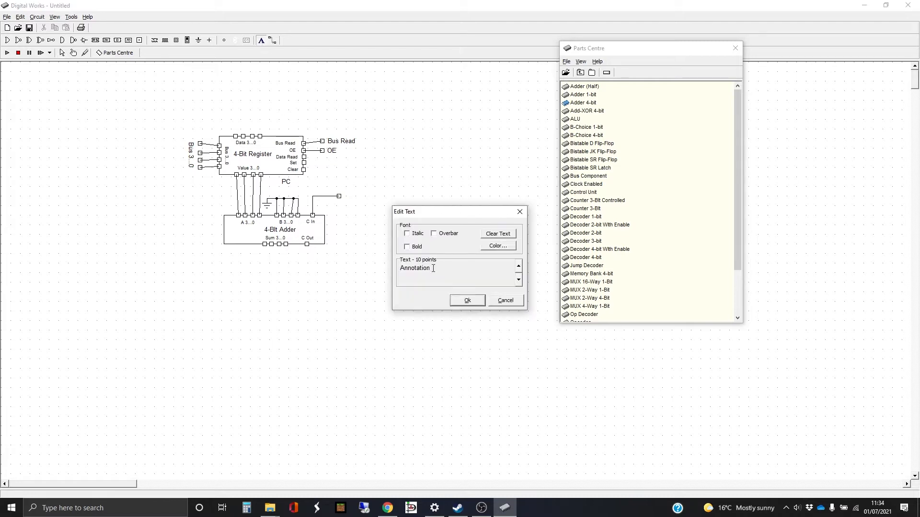
pyautogui.moveTo(433, 268); pyautogui.dragTo(395, 272)
pyautogui.write('INC')
pyautogui.click(467, 300)
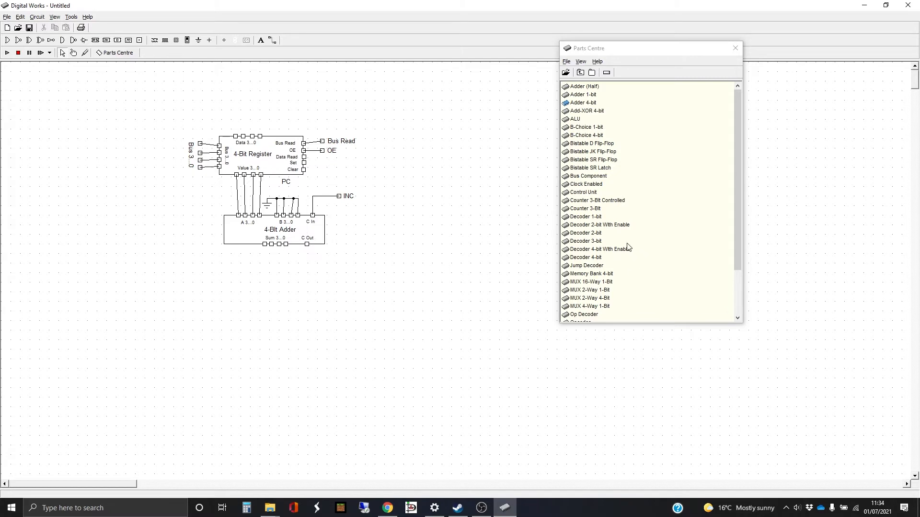
# Place a second Reg 4-bit part below the adder and wire the adder's Sum 3...0 outputs to its Data 3...0 inputs
pyautogui.scroll(-3, 629, 247)
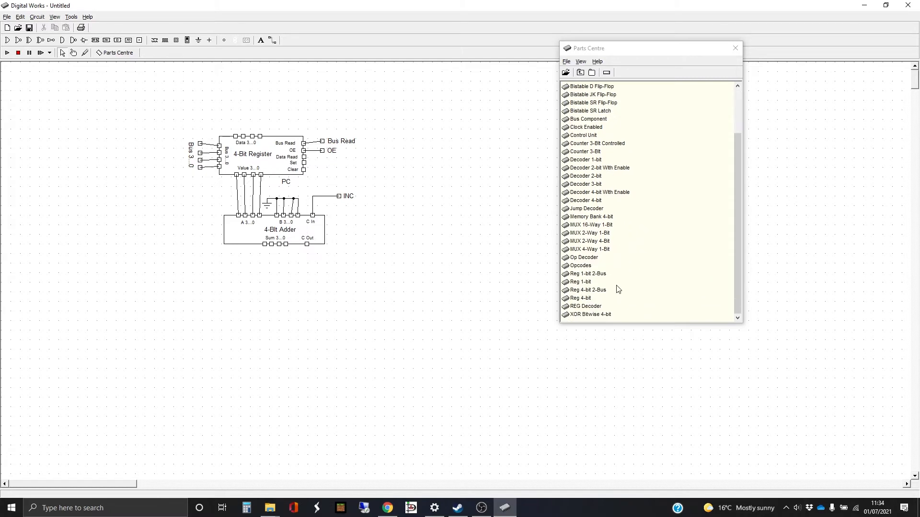
pyautogui.moveTo(593, 299); pyautogui.dragTo(308, 291)
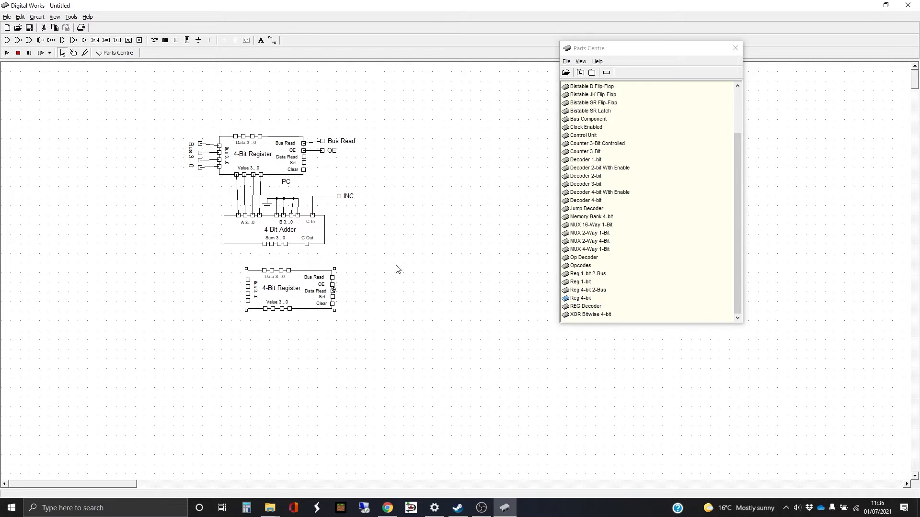
pyautogui.click(273, 41)
pyautogui.moveTo(264, 244); pyautogui.dragTo(289, 270)
# Add the annotation "INC" just below the second 4-bit register
pyautogui.click(261, 41)
pyautogui.click(309, 317)
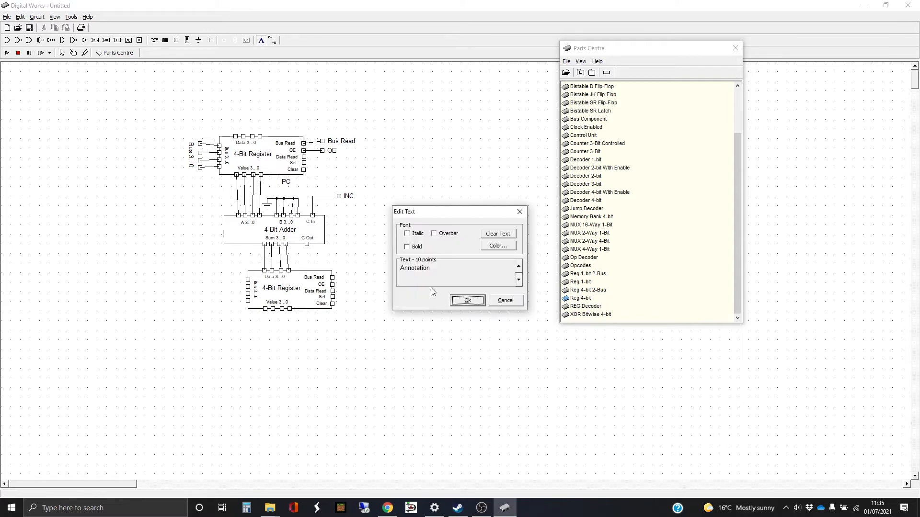
pyautogui.moveTo(431, 268); pyautogui.dragTo(391, 270)
pyautogui.write('INC')
pyautogui.press('Return')
pyautogui.click(392, 273)
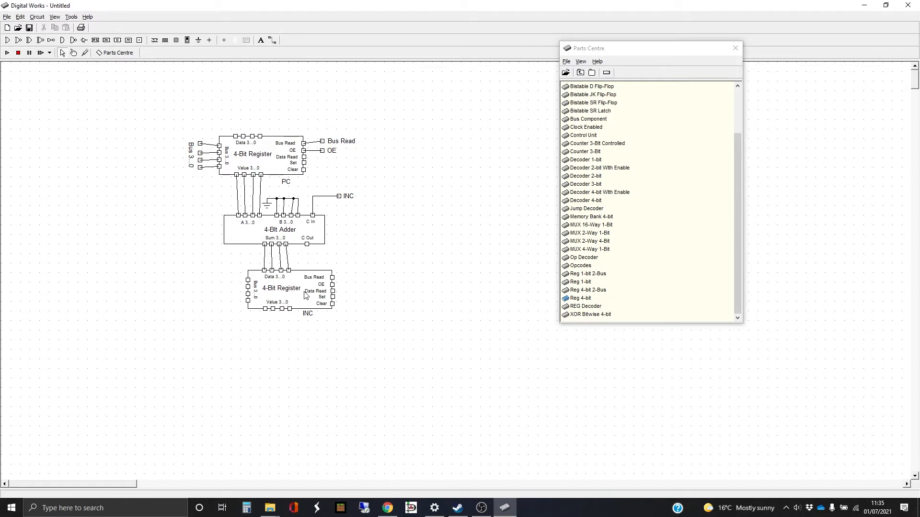
# Wire the INC register's Value 3...0 outputs around the circuit to the PC register's Data 3...0 inputs
pyautogui.click(272, 41)
pyautogui.moveTo(263, 115); pyautogui.dragTo(363, 117)
pyautogui.moveTo(370, 230); pyautogui.dragTo(369, 319)
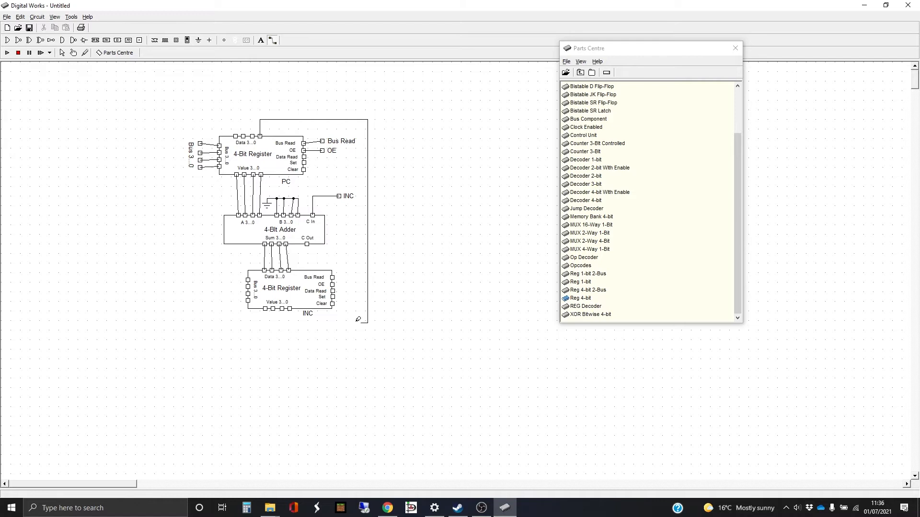
pyautogui.moveTo(358, 319); pyautogui.dragTo(295, 320)
pyautogui.moveTo(283, 311)
pyautogui.mouseDown()
pyautogui.moveTo(282, 325)
pyautogui.moveTo(375, 325)
pyautogui.moveTo(374, 108)
pyautogui.moveTo(252, 115)
pyautogui.moveTo(253, 133)
pyautogui.moveTo(243, 135)
pyautogui.mouseUp()
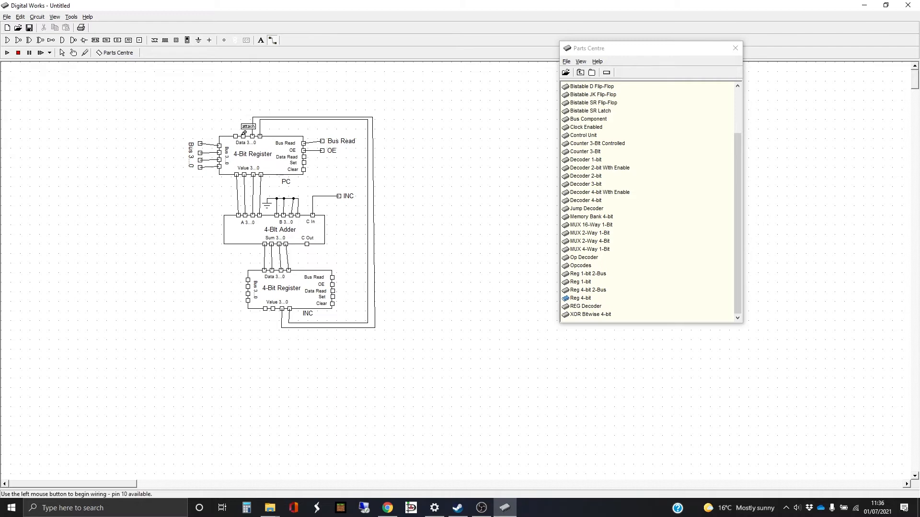
pyautogui.click(243, 135)
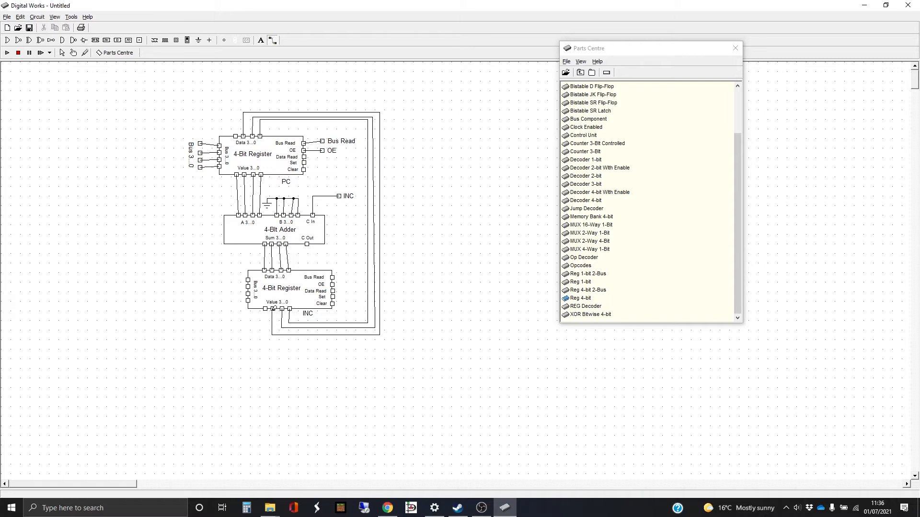
pyautogui.click(273, 309)
pyautogui.click(265, 309)
pyautogui.click(389, 341)
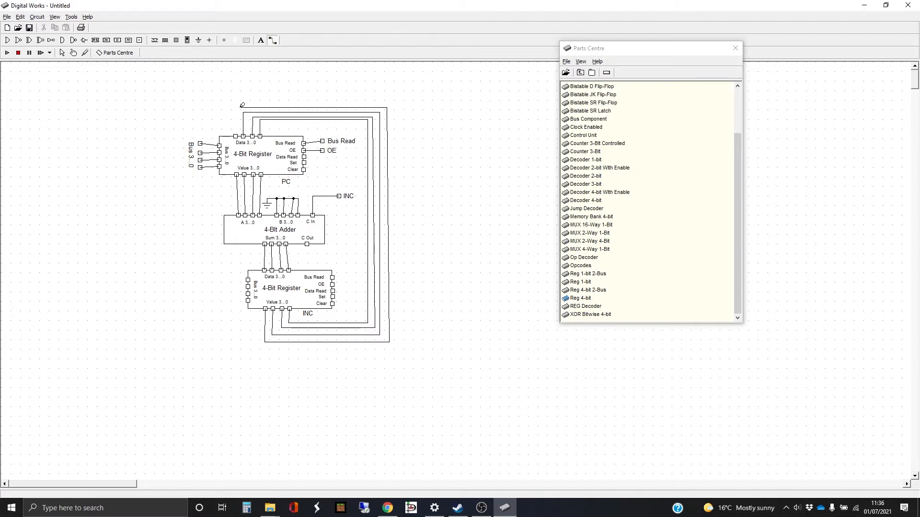
pyautogui.click(236, 136)
# Place two tags outside the feedback wires and wire them to the Data Read pins of the PC and INC registers
pyautogui.click(139, 40)
pyautogui.click(415, 157)
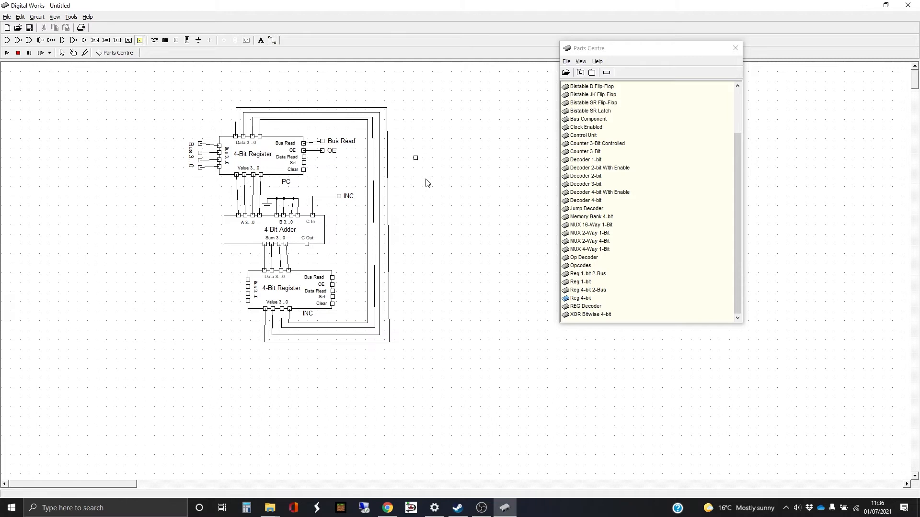
pyautogui.click(415, 293)
pyautogui.click(272, 41)
pyautogui.moveTo(303, 158); pyautogui.dragTo(415, 158)
pyautogui.moveTo(335, 291); pyautogui.dragTo(415, 289)
# Add the annotation "Inc 1" beside the tag wired to the INC register's Data Read pin
pyautogui.click(260, 40)
pyautogui.click(431, 290)
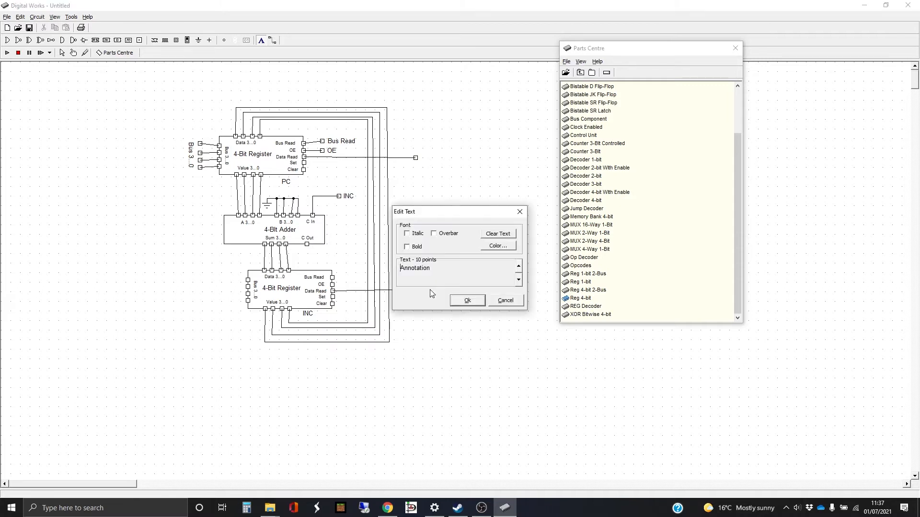
pyautogui.moveTo(437, 270); pyautogui.dragTo(381, 269)
pyautogui.press('BackSpace')
pyautogui.click(468, 301)
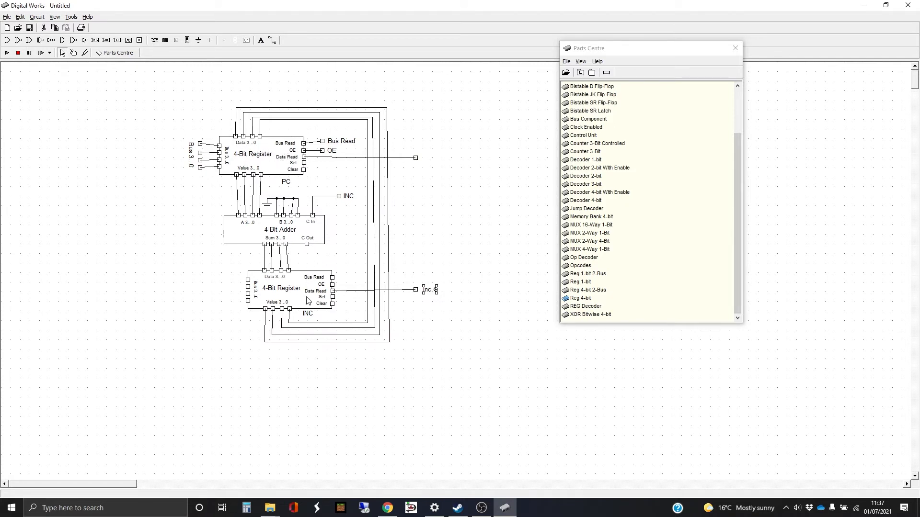
# Add the annotation "Inc 2" beside the tag wired to the PC register's Data Read pin
pyautogui.click(261, 41)
pyautogui.doubleClick(427, 160)
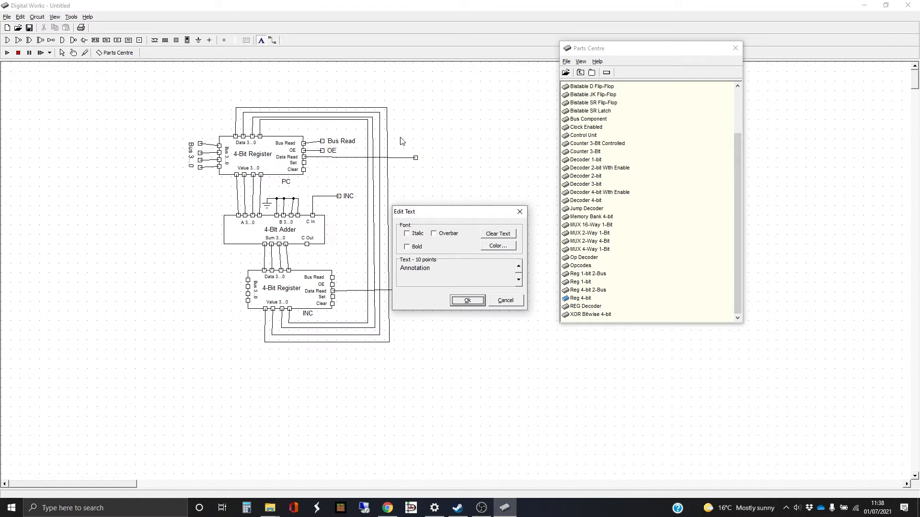
pyautogui.doubleClick(440, 273)
pyautogui.press('BackSpace')
pyautogui.click(467, 301)
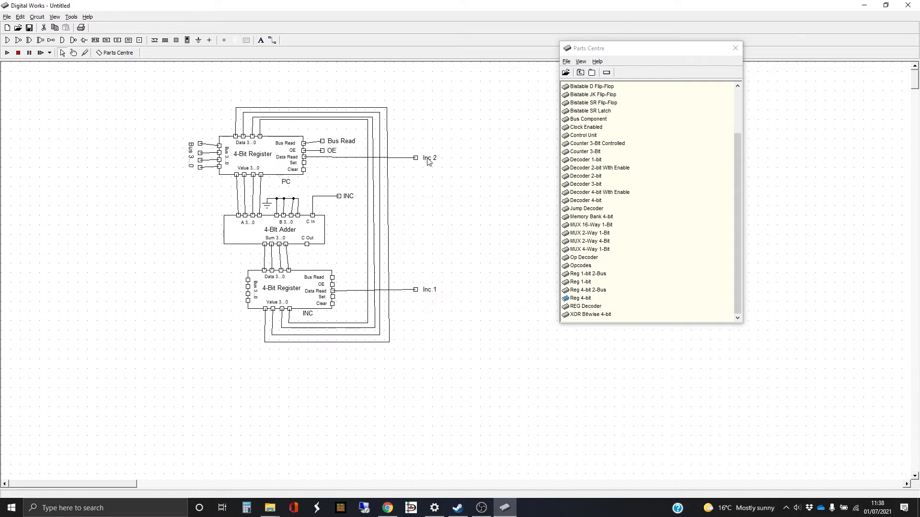
pyautogui.click(431, 209)
# Place a tag below the Inc 2 tag and wire it to the Clear pins of both the PC and INC registers
pyautogui.click(140, 41)
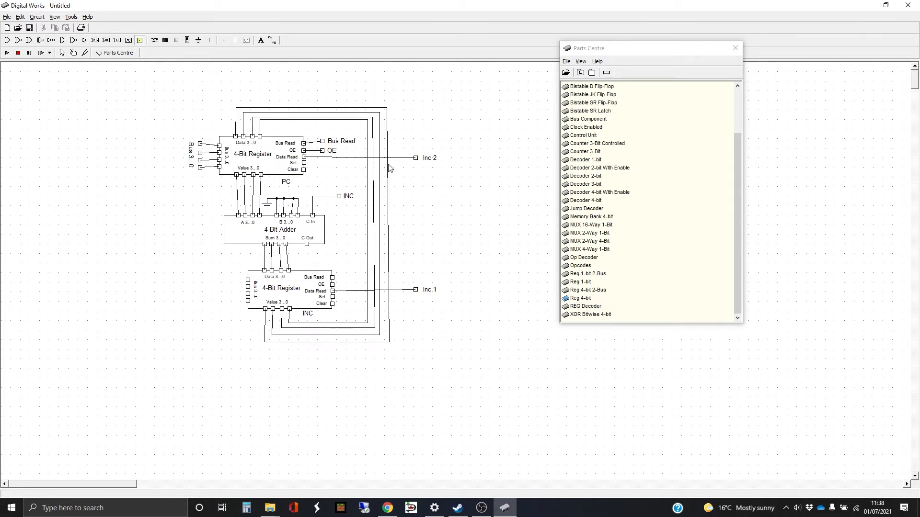
pyautogui.click(415, 175)
pyautogui.click(272, 41)
pyautogui.moveTo(303, 170); pyautogui.dragTo(415, 174)
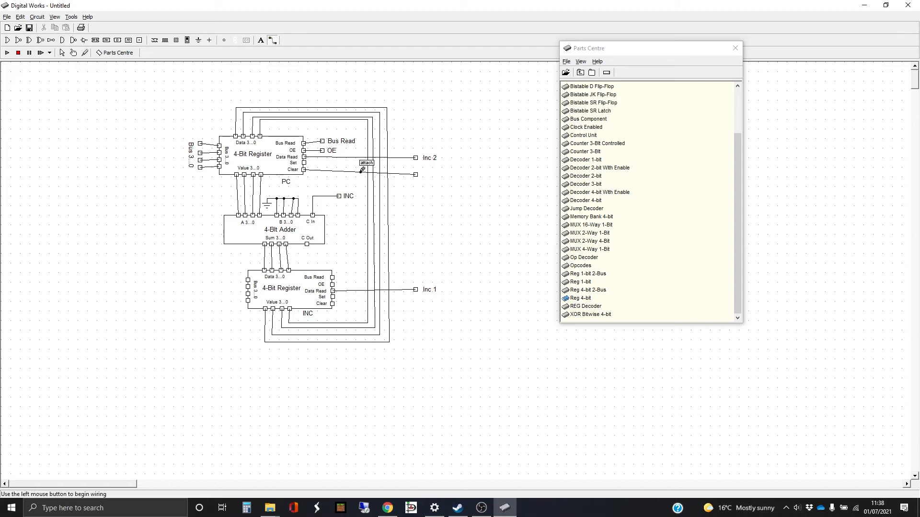
pyautogui.moveTo(361, 172); pyautogui.dragTo(333, 303)
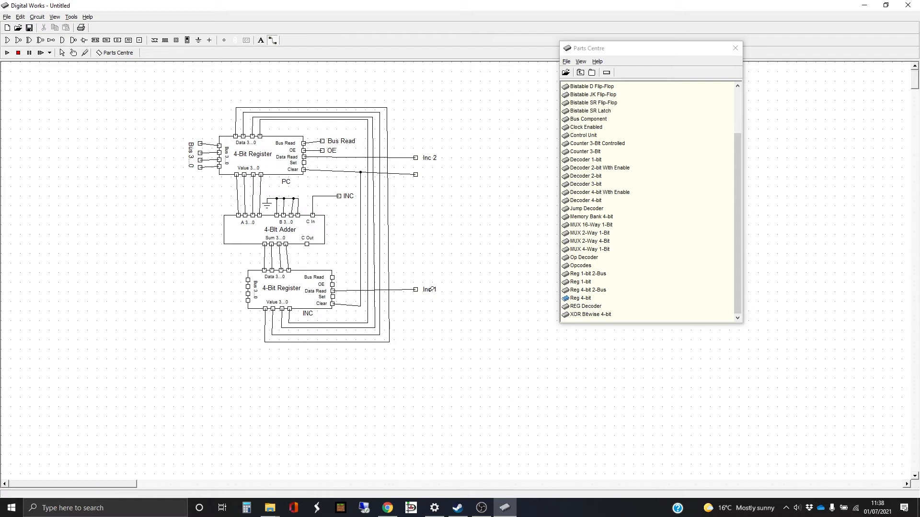
# Add the annotation "Clear" and align it beside the tag wired to both registers' Clear pins
pyautogui.click(261, 41)
pyautogui.click(428, 178)
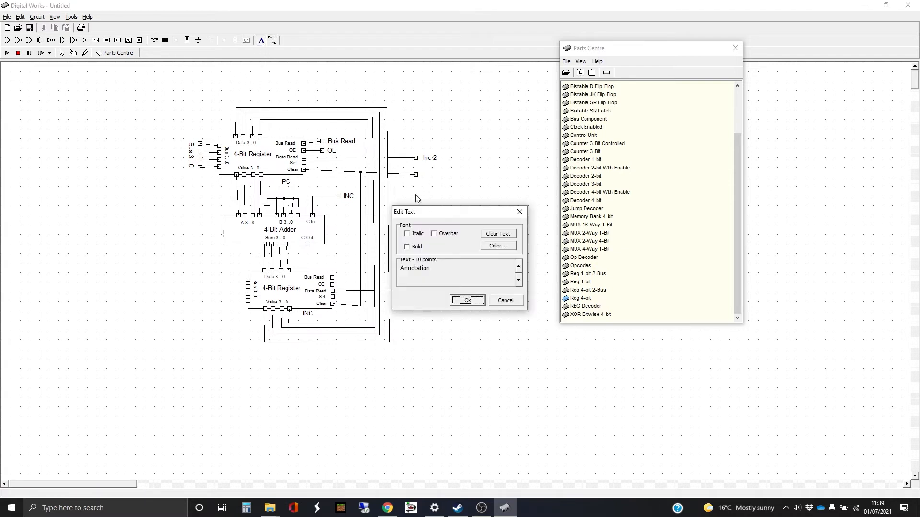
pyautogui.doubleClick(441, 270)
pyautogui.write('Clear')
pyautogui.press('Return')
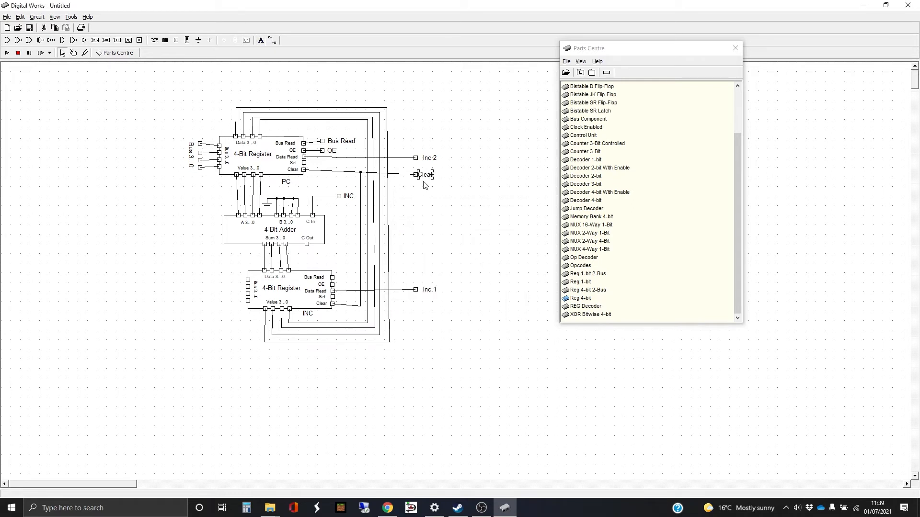
pyautogui.moveTo(427, 178); pyautogui.dragTo(430, 178)
# Open the Template Editor clear of the circuit and enlarge the macro rectangle
pyautogui.click(72, 17)
pyautogui.click(77, 38)
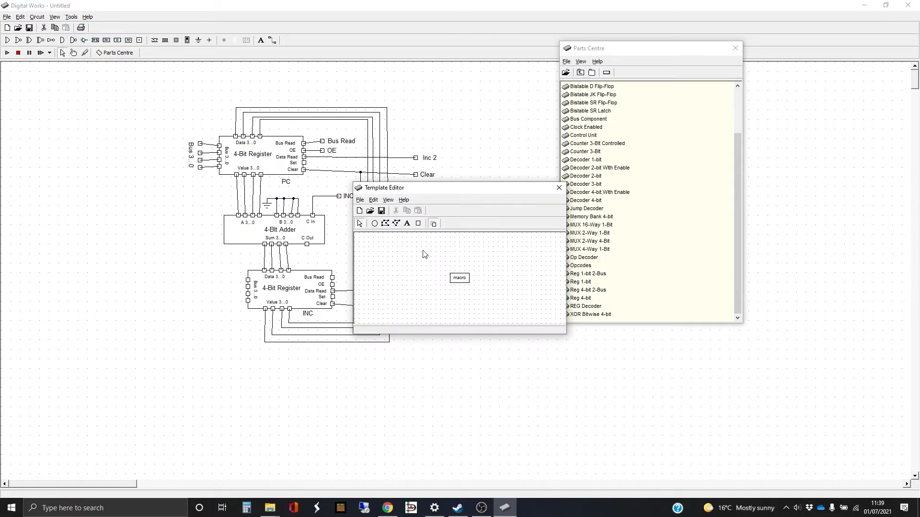
pyautogui.moveTo(448, 190); pyautogui.dragTo(560, 143)
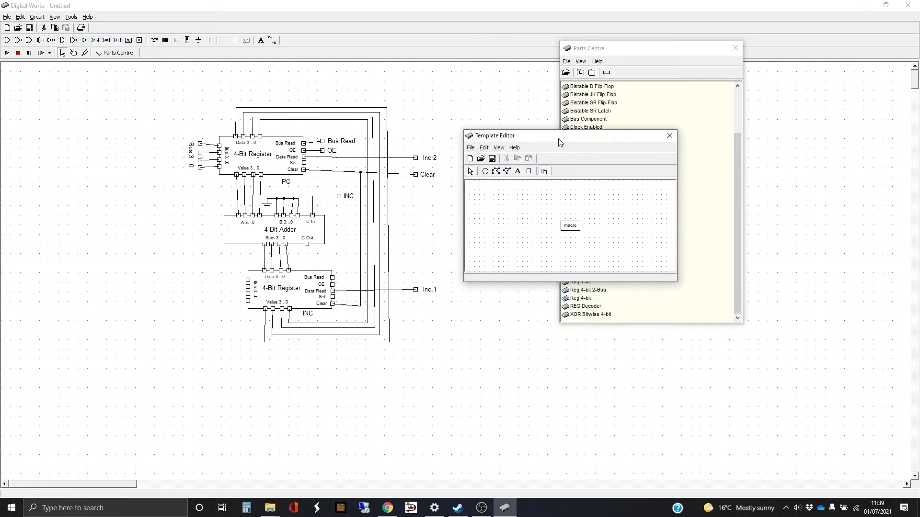
pyautogui.click(579, 225)
pyautogui.moveTo(559, 219); pyautogui.dragTo(523, 195)
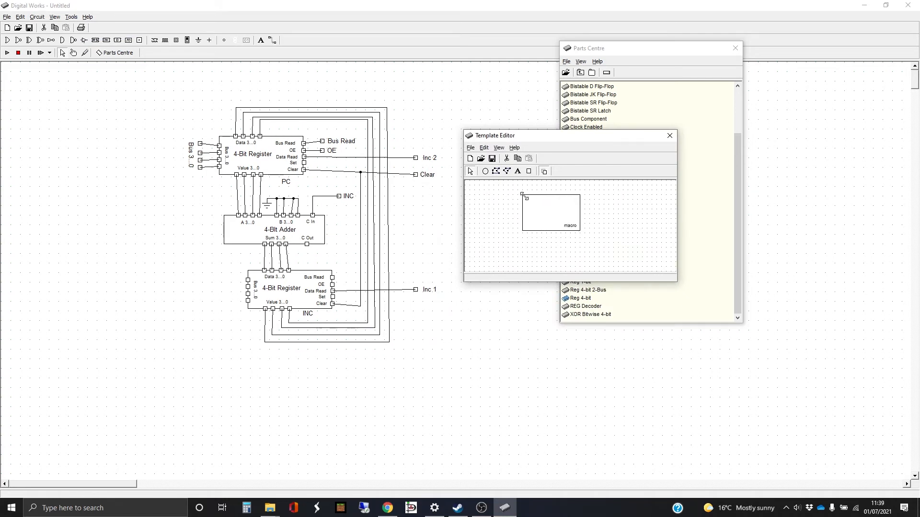
# Change the template's macro label to "PC" at 10 points and centre it in the rectangle
pyautogui.click(571, 226)
pyautogui.rightClick(570, 225)
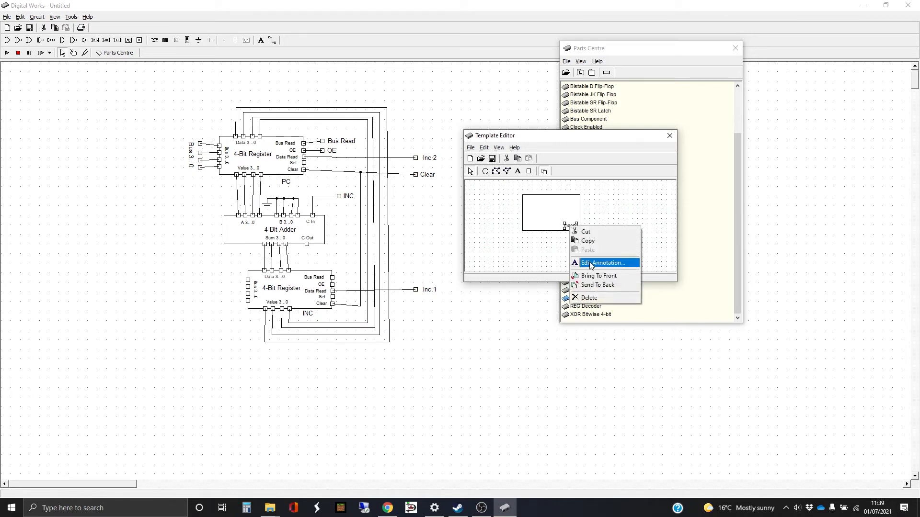
pyautogui.click(591, 264)
pyautogui.moveTo(429, 269); pyautogui.dragTo(383, 268)
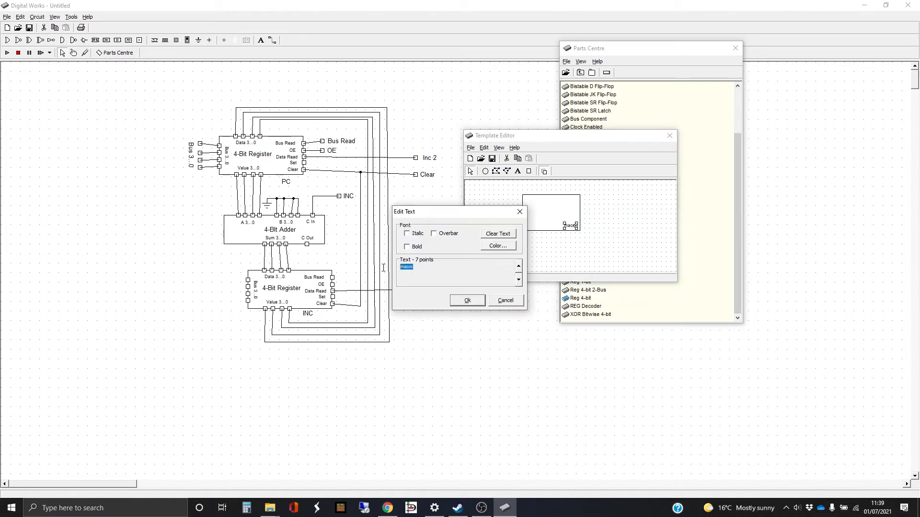
pyautogui.write('PC')
pyautogui.click(518, 267)
pyautogui.click(473, 300)
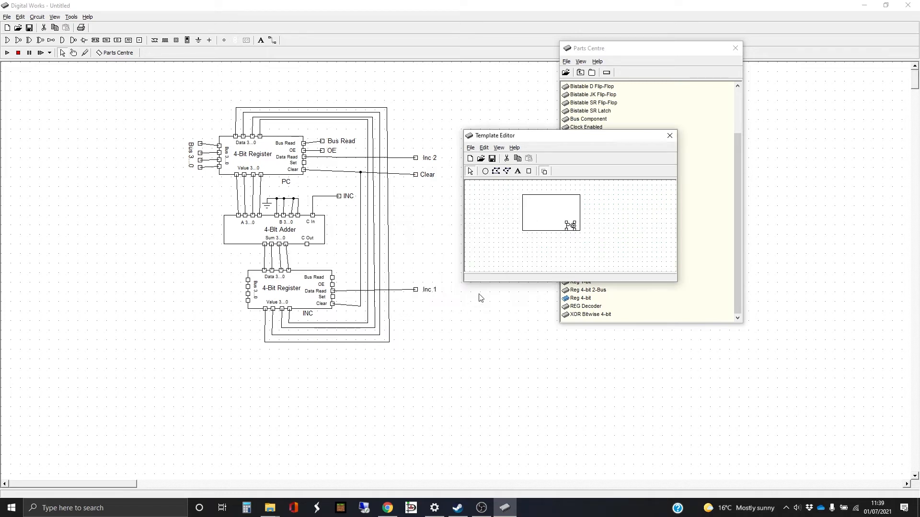
pyautogui.moveTo(571, 225); pyautogui.dragTo(550, 218)
pyautogui.click(615, 222)
# Place four pins down the template rectangle's left edge and add the annotation "Bus 3...0" beside them
pyautogui.click(528, 171)
pyautogui.click(523, 203)
pyautogui.click(523, 216)
pyautogui.click(523, 223)
pyautogui.click(518, 171)
pyautogui.doubleClick(539, 213)
pyautogui.moveTo(458, 267); pyautogui.dragTo(393, 271)
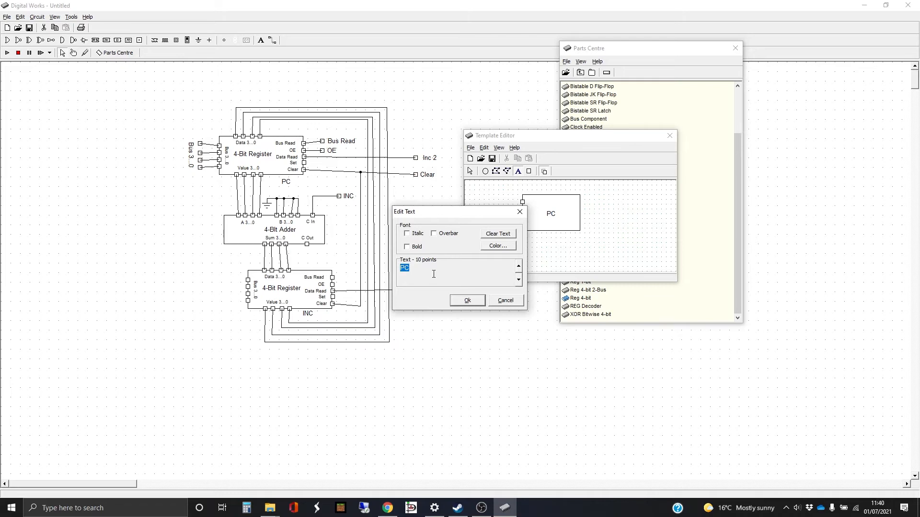
pyautogui.write('Bus 3...0')
pyautogui.press('Return')
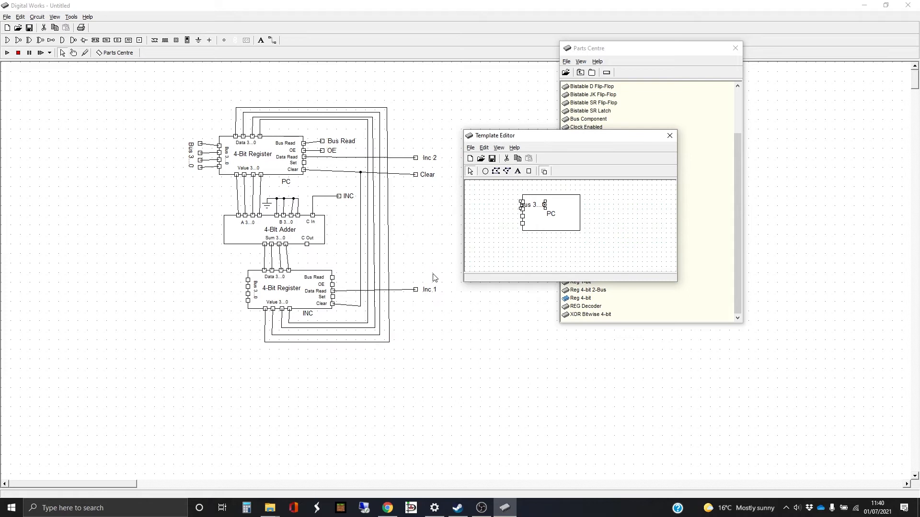
# Reduce the "Bus 3...0" label to 7 points, turn it vertical and align it beside the four left-edge pins
pyautogui.rightClick(532, 207)
pyautogui.click(541, 240)
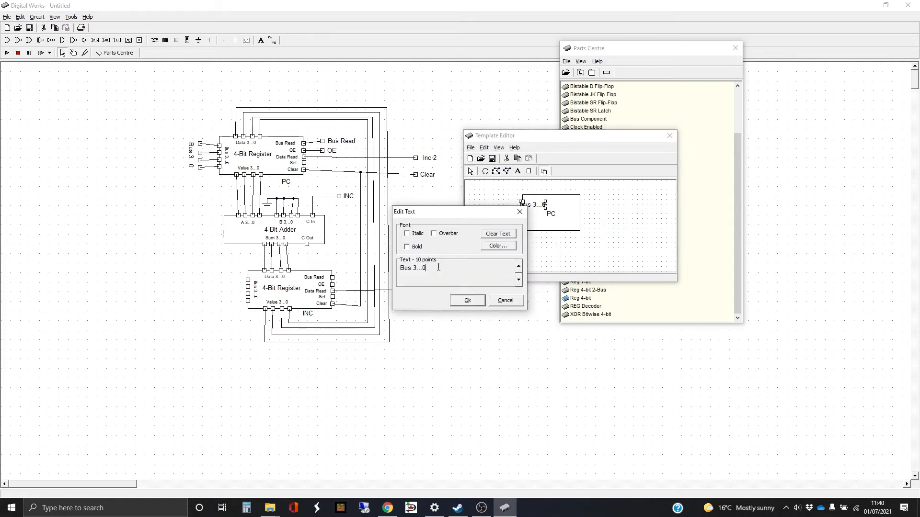
pyautogui.click(519, 280)
pyautogui.click(518, 280)
pyautogui.click(518, 280)
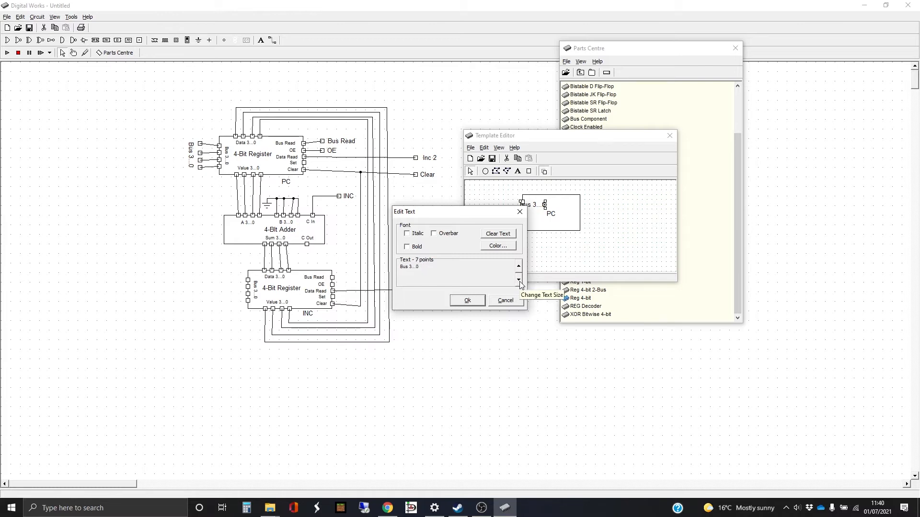
pyautogui.click(467, 300)
pyautogui.moveTo(541, 205)
pyautogui.mouseDown()
pyautogui.moveTo(536, 219)
pyautogui.moveTo(529, 210)
pyautogui.mouseUp()
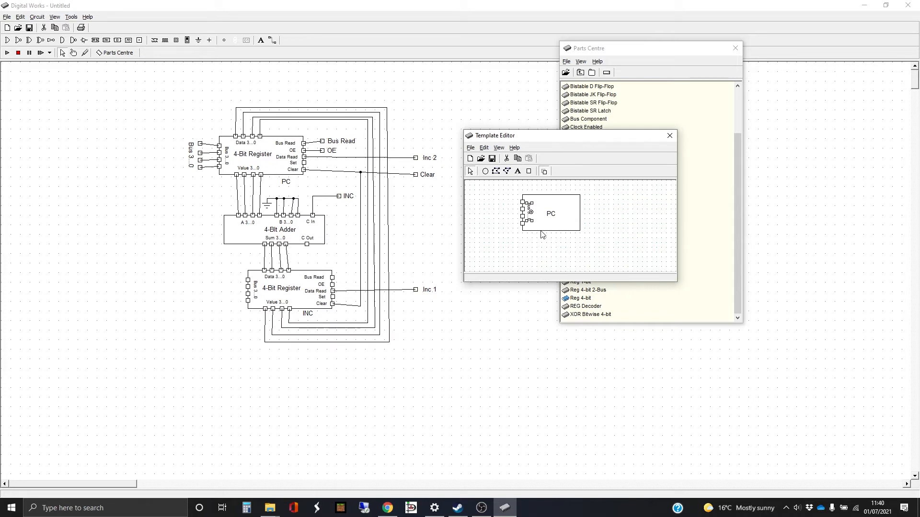
pyautogui.press('Left')
pyautogui.press('Left')
pyautogui.press('Left')
pyautogui.press('Up')
pyautogui.click(560, 241)
# Place two pins on the template rectangle's lower edge and add the annotation "Inc 1 Inc 2" above that edge
pyautogui.click(530, 172)
pyautogui.click(563, 232)
pyautogui.click(519, 172)
pyautogui.click(529, 211)
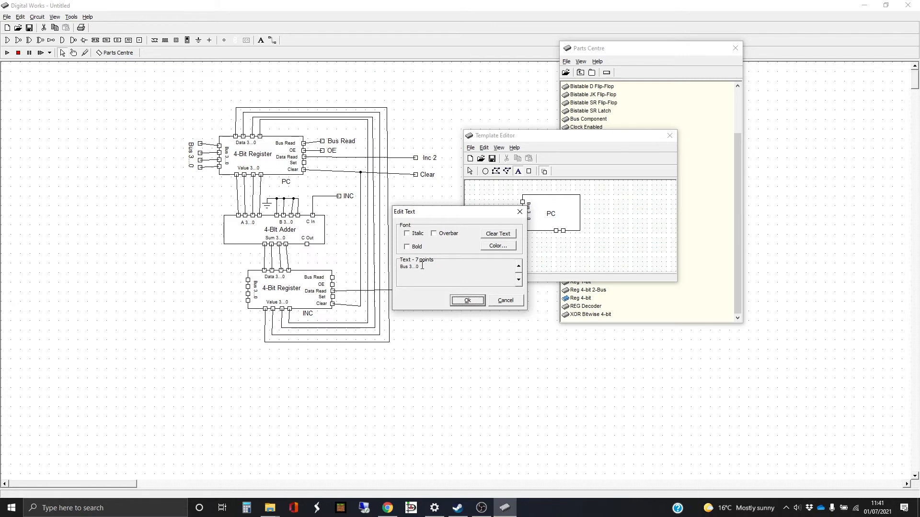
pyautogui.moveTo(422, 266); pyautogui.dragTo(398, 267)
pyautogui.write('Inc 1  Inc 2')
pyautogui.press('Return')
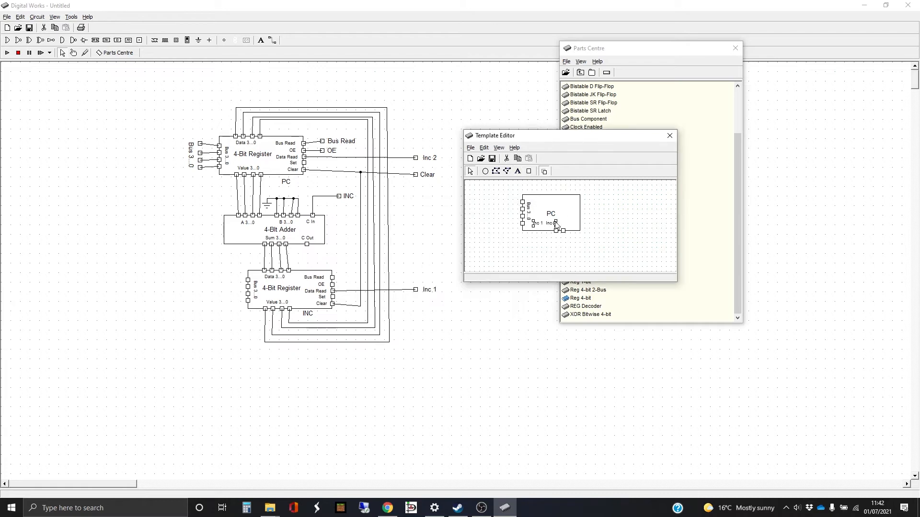
# Align the "Inc 1 Inc 2" label with its two pins and centre them along the template's lower edge
pyautogui.moveTo(545, 224)
pyautogui.mouseDown()
pyautogui.moveTo(568, 238)
pyautogui.moveTo(542, 219)
pyautogui.mouseUp()
pyautogui.press('Left')
pyautogui.press('Left')
pyautogui.press('Left')
pyautogui.press('Left')
pyautogui.press('Left')
pyautogui.press('Left')
pyautogui.press('Left')
pyautogui.press('Left')
pyautogui.press('Left')
pyautogui.press('Left')
pyautogui.press('Left')
pyautogui.press('Left')
pyautogui.press('Left')
pyautogui.press('Left')
pyautogui.press('Left')
pyautogui.press('Left')
pyautogui.press('Left')
pyautogui.press('Left')
pyautogui.press('Left')
pyautogui.click(592, 233)
# Place four pins down the template's right edge and add the annotation "Bus Read" beside the uppermost one
pyautogui.click(529, 171)
pyautogui.click(518, 173)
pyautogui.click(570, 206)
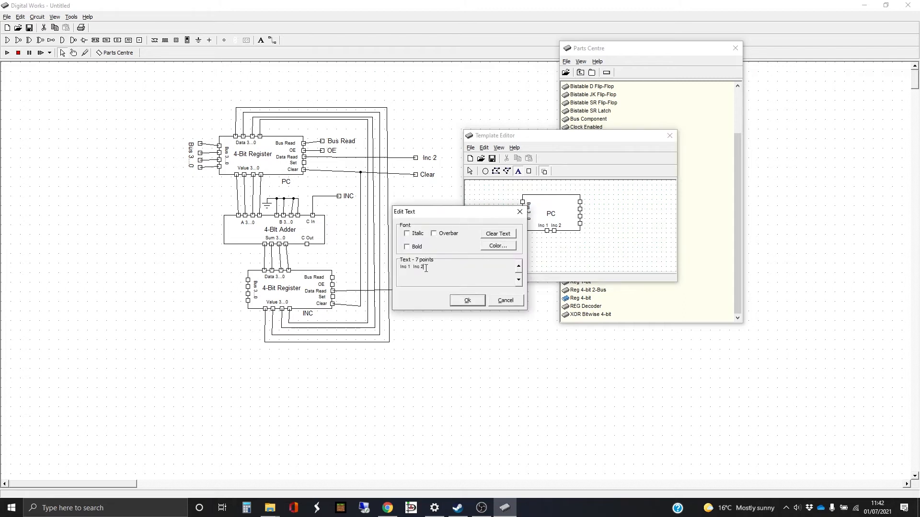
pyautogui.moveTo(425, 268); pyautogui.dragTo(389, 272)
pyautogui.write('Bus Read')
pyautogui.press('Return')
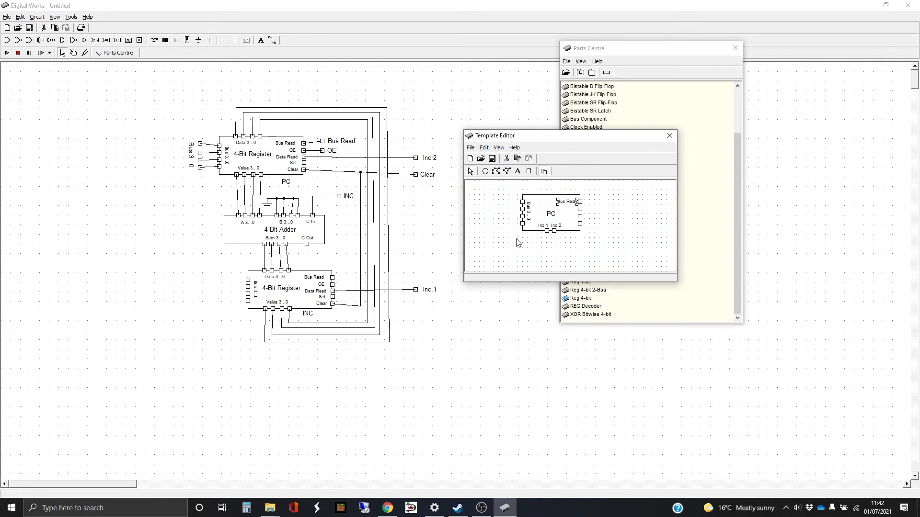
pyautogui.press('Left')
pyautogui.press('Left')
pyautogui.press('Down')
# Add the annotation "OE" beside the second pin on the template's right edge
pyautogui.click(517, 171)
pyautogui.click(575, 214)
pyautogui.moveTo(420, 271); pyautogui.dragTo(395, 271)
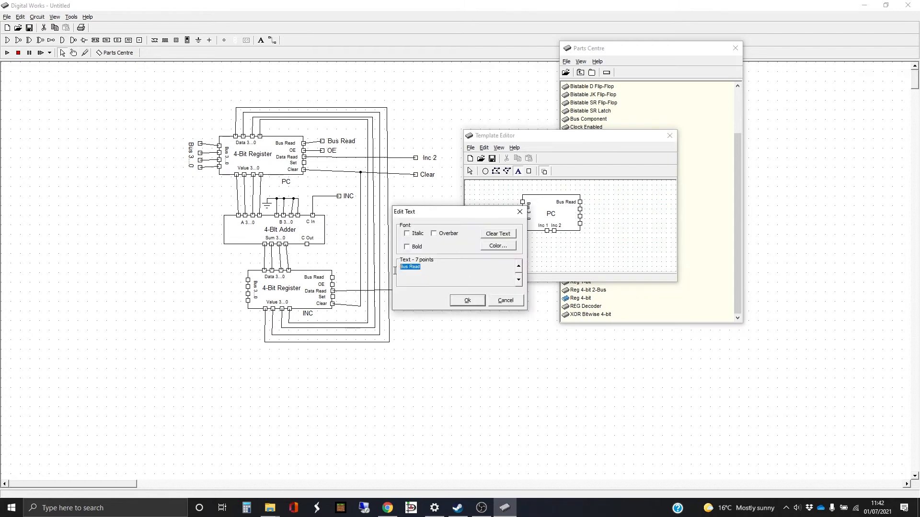
pyautogui.write('OE')
pyautogui.click(460, 301)
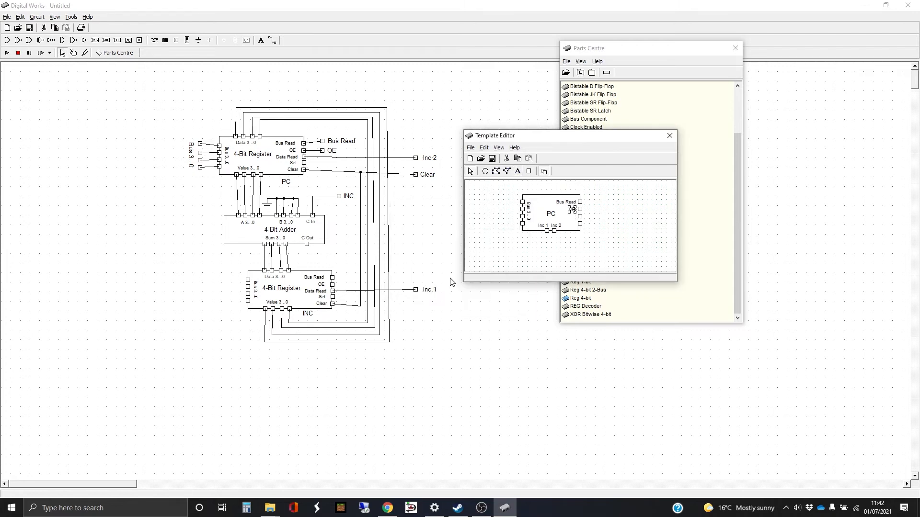
# Add the annotation "Clear" and align it beside the third pin on the template's right edge
pyautogui.click(518, 171)
pyautogui.click(574, 221)
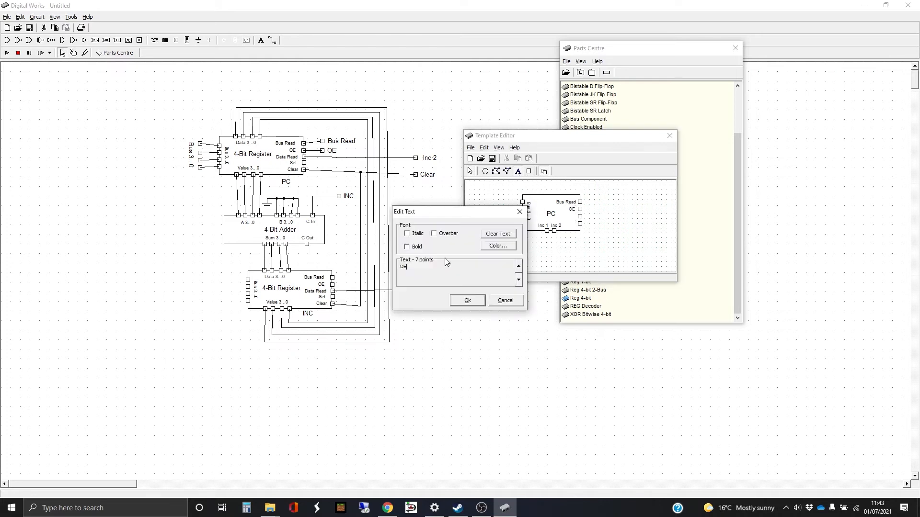
pyautogui.moveTo(409, 267); pyautogui.dragTo(400, 267)
pyautogui.write('Cl')
pyautogui.press('Return')
pyautogui.press('Left')
pyautogui.press('Left')
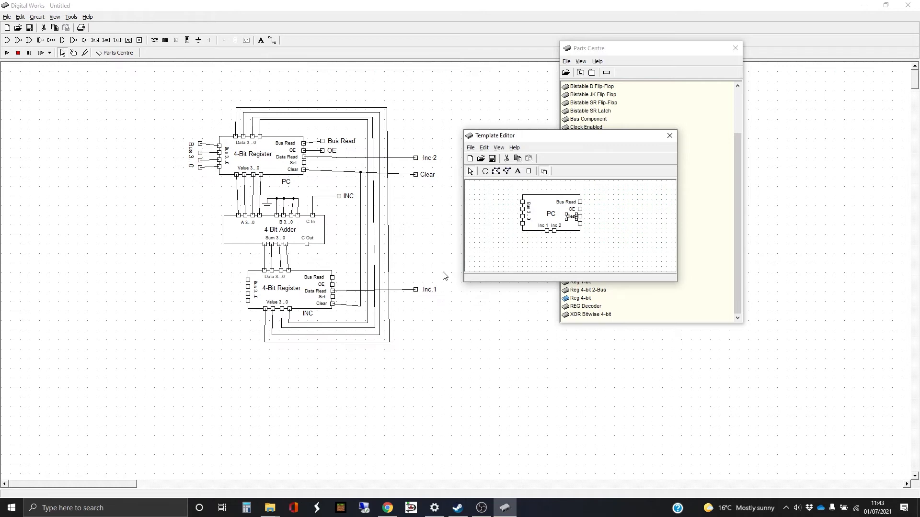
pyautogui.press('Up')
pyautogui.press('Left')
pyautogui.press('Down')
pyautogui.click(598, 234)
# Shift the Bus Read, OE and Clear labels and their pins slightly upward on the template
pyautogui.moveTo(552, 188); pyautogui.dragTo(604, 223)
pyautogui.press('Up')
pyautogui.press('Up')
pyautogui.click(605, 224)
pyautogui.click(579, 224)
pyautogui.click(584, 221)
# Add the annotation "INC" beside the lowest pin on the template's right edge and close the template
pyautogui.click(518, 171)
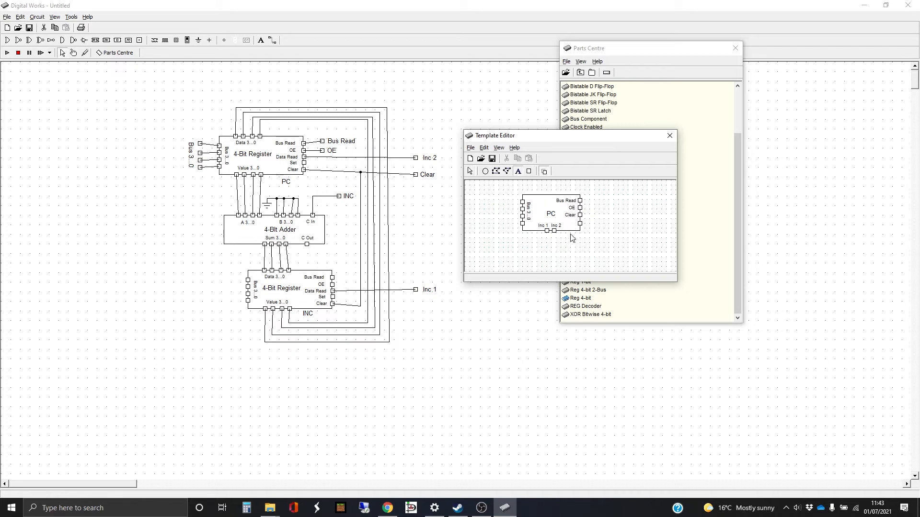
pyautogui.click(572, 222)
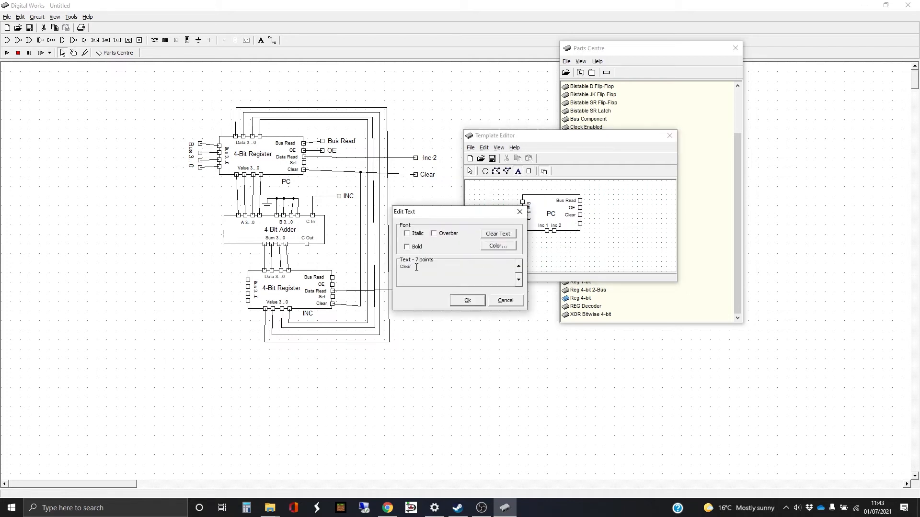
pyautogui.moveTo(416, 267); pyautogui.dragTo(391, 270)
pyautogui.write('INC')
pyautogui.press('Return')
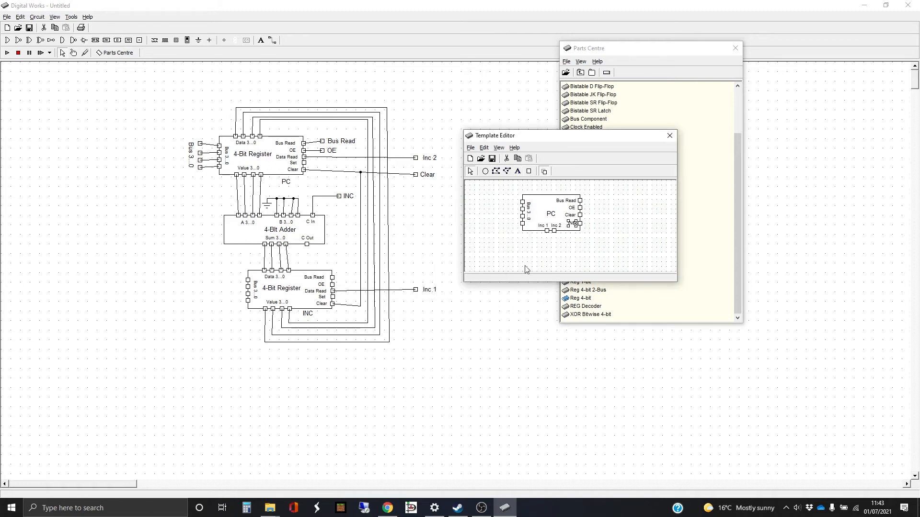
pyautogui.click(565, 262)
pyautogui.click(669, 135)
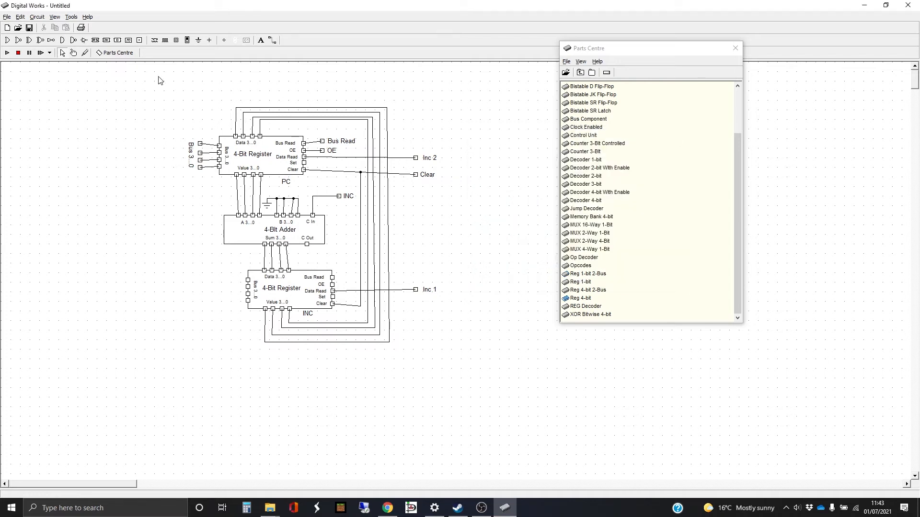
# Associate the uppermost Bus 3...0 tag with the first pin on the template's left edge
pyautogui.rightClick(200, 143)
pyautogui.click(209, 149)
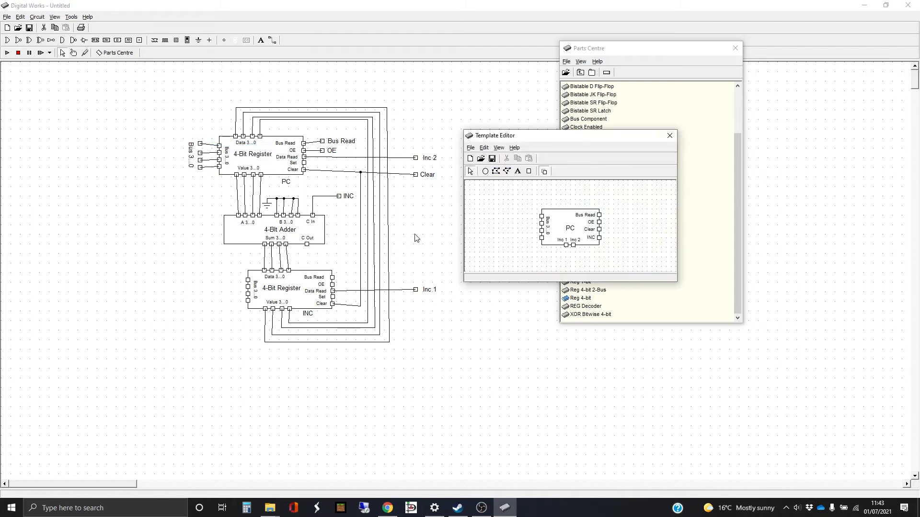
pyautogui.rightClick(541, 217)
pyautogui.click(569, 254)
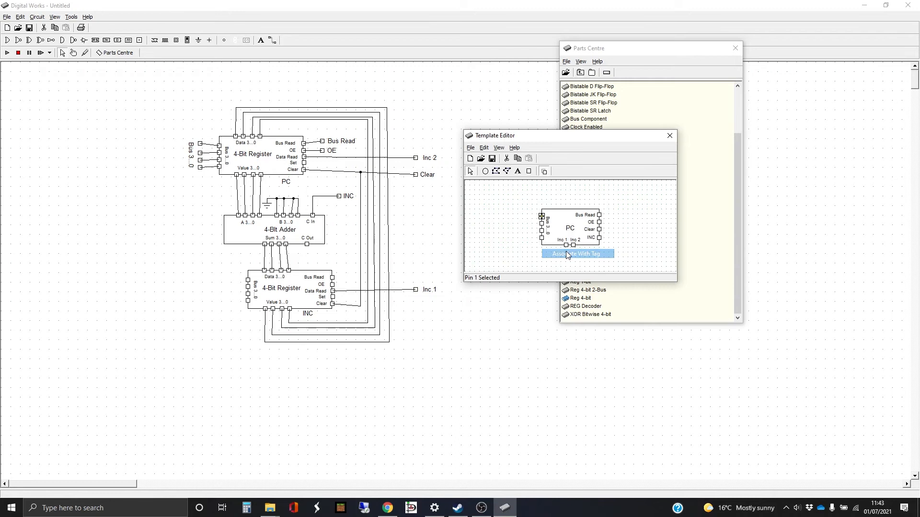
pyautogui.click(669, 136)
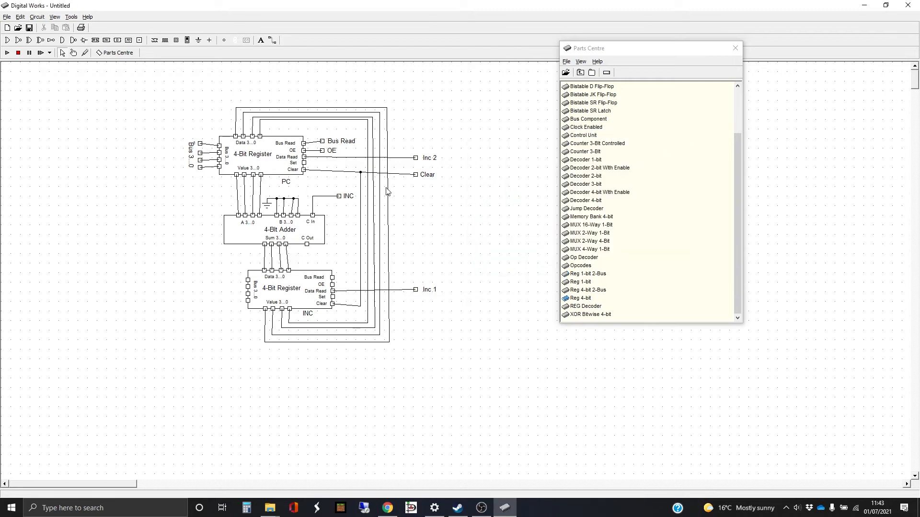
# Associate the second Bus 3...0 tag with the second pin on the template's left edge
pyautogui.rightClick(202, 156)
pyautogui.click(211, 157)
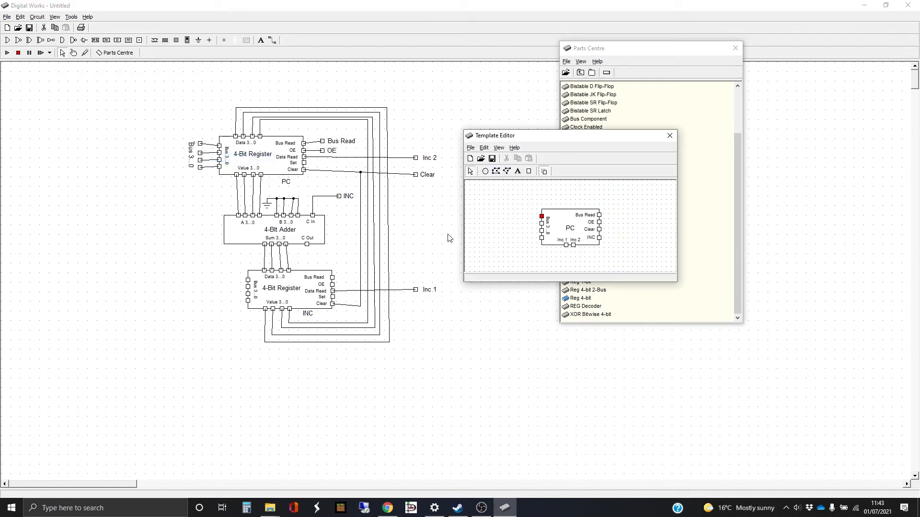
pyautogui.click(542, 223)
pyautogui.rightClick(541, 224)
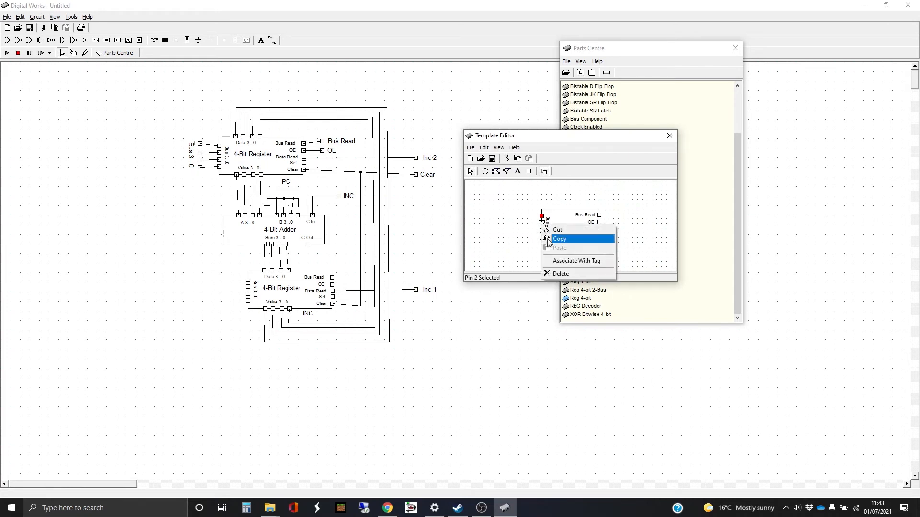
pyautogui.click(567, 261)
pyautogui.click(670, 135)
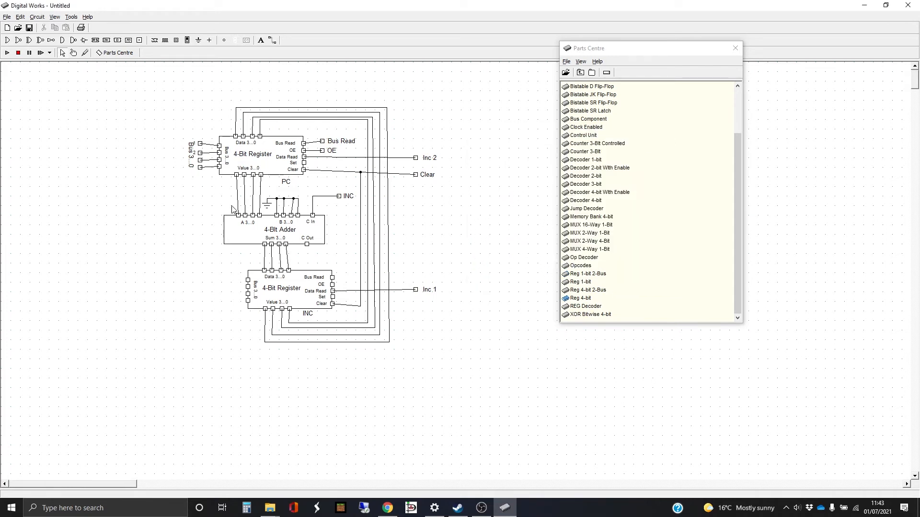
# Associate the third Bus 3...0 tag with the third pin on the template's left edge
pyautogui.click(200, 160)
pyautogui.rightClick(200, 160)
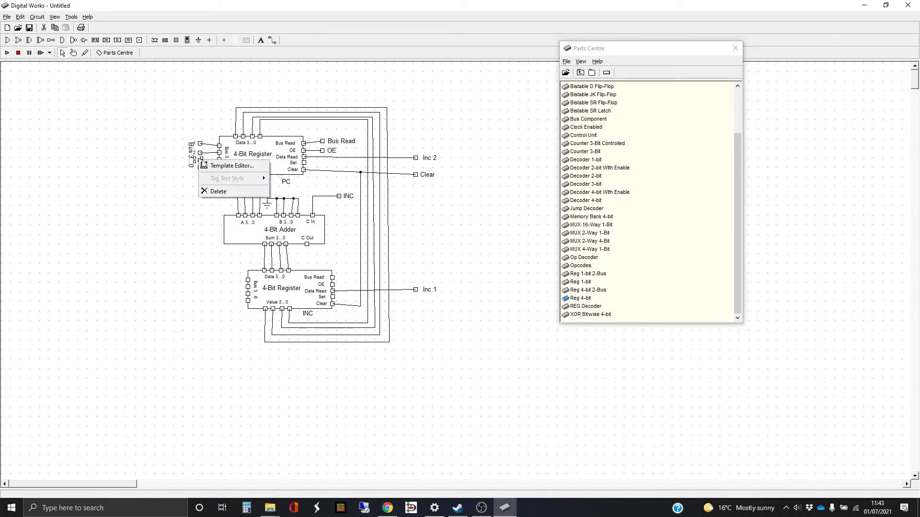
pyautogui.click(225, 165)
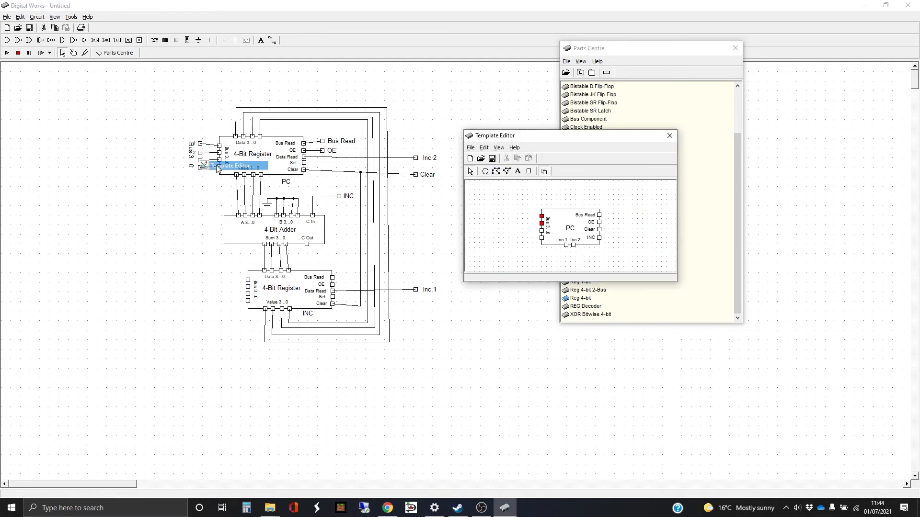
pyautogui.click(541, 230)
pyautogui.rightClick(543, 233)
pyautogui.click(574, 263)
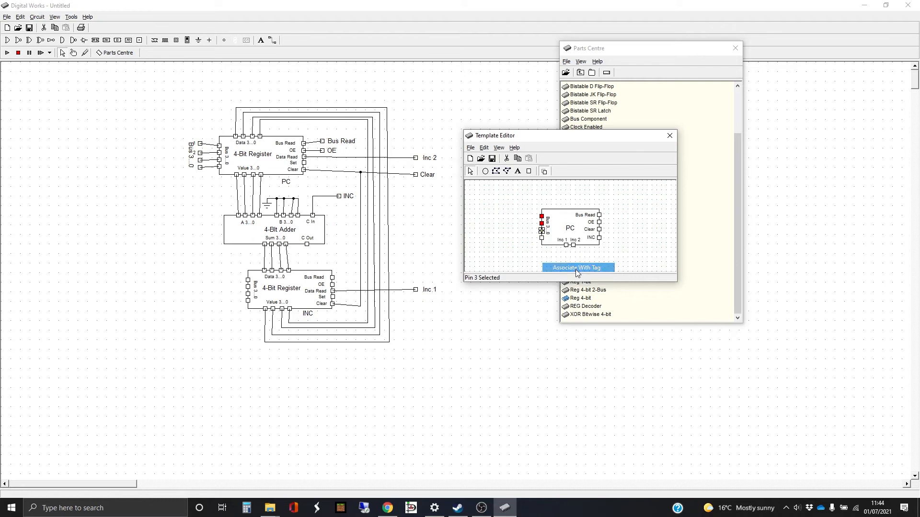
pyautogui.click(576, 268)
pyautogui.click(669, 139)
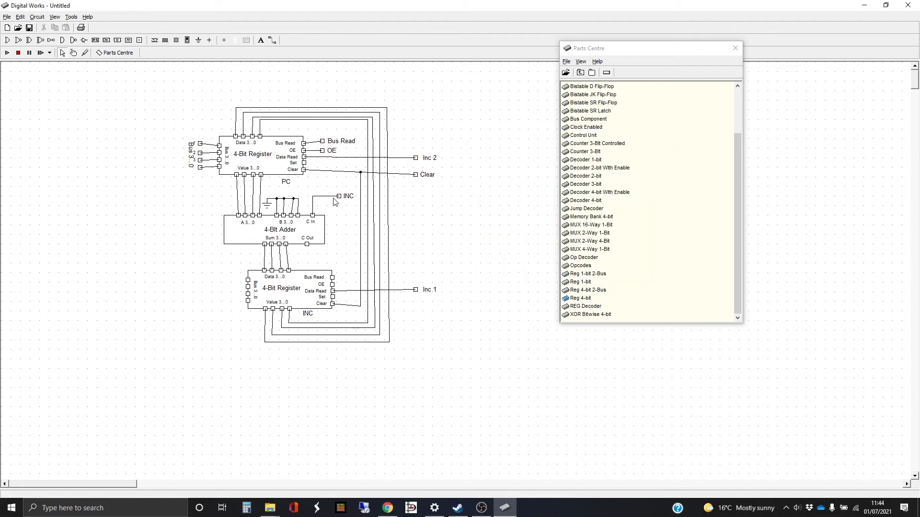
# Associate the lowest Bus 3...0 tag with the fourth pin on the template's left edge
pyautogui.rightClick(201, 171)
pyautogui.click(212, 178)
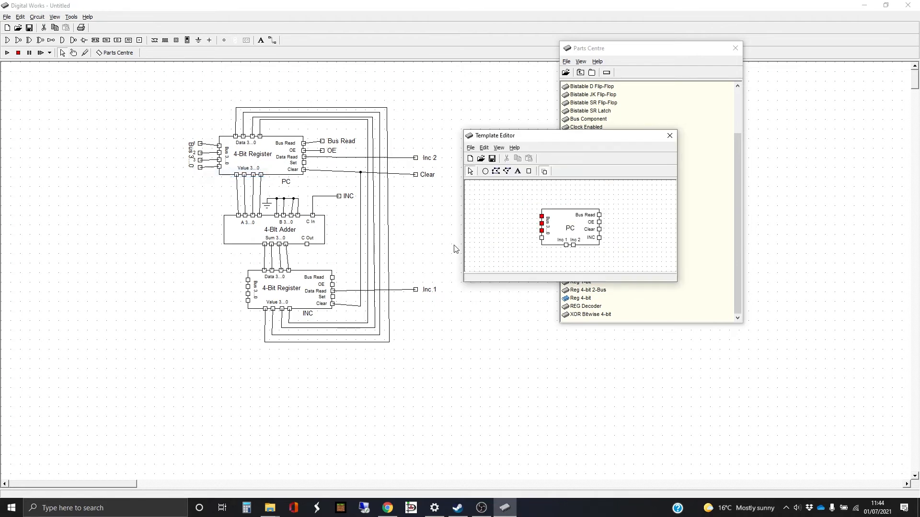
pyautogui.rightClick(541, 239)
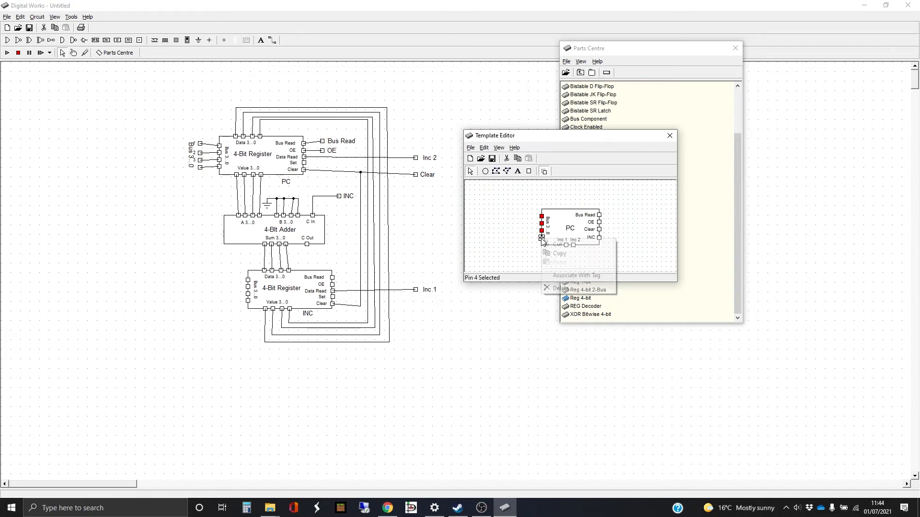
pyautogui.click(568, 274)
pyautogui.click(669, 136)
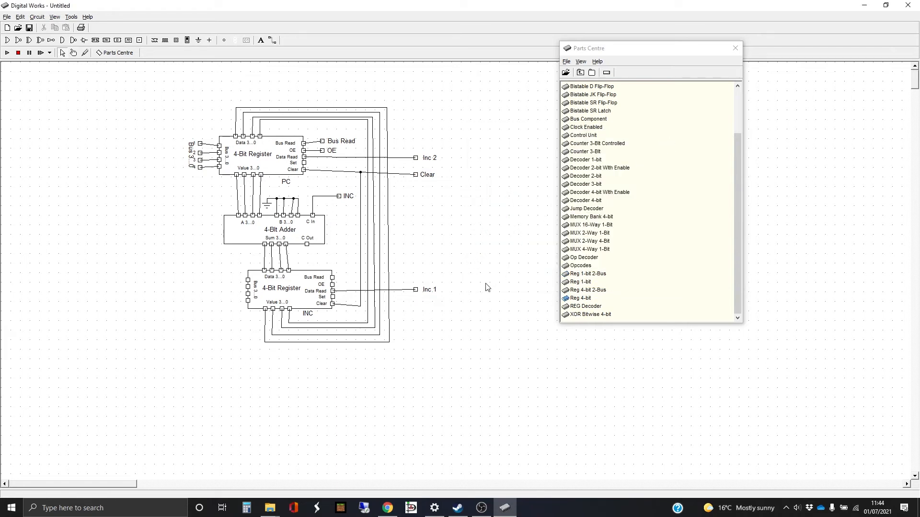
# Associate the Inc 1 tag with the Inc 1 pin on the template's bottom edge
pyautogui.click(415, 293)
pyautogui.rightClick(416, 293)
pyautogui.click(440, 297)
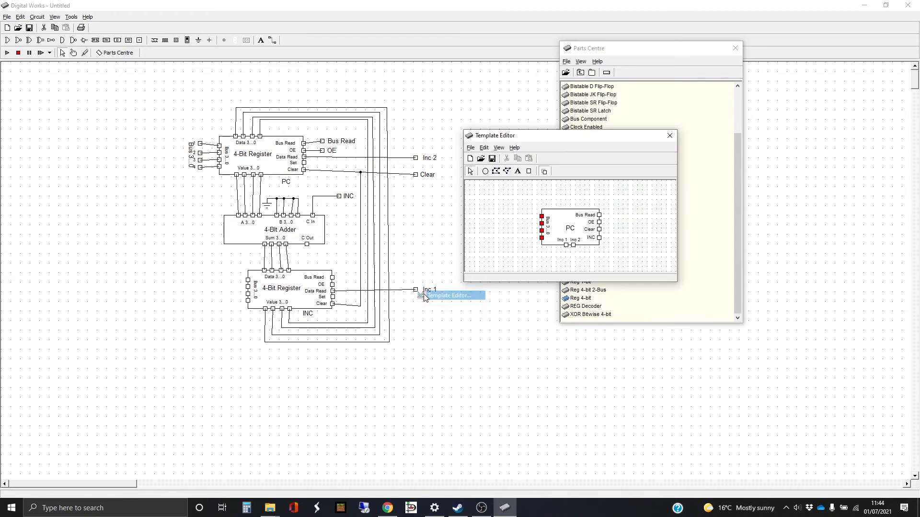
pyautogui.click(567, 246)
pyautogui.rightClick(567, 246)
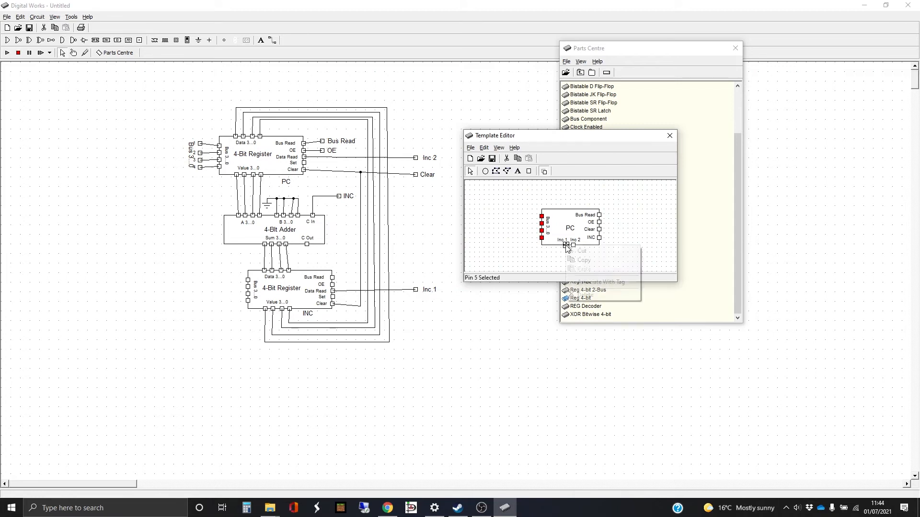
pyautogui.click(604, 283)
pyautogui.click(669, 135)
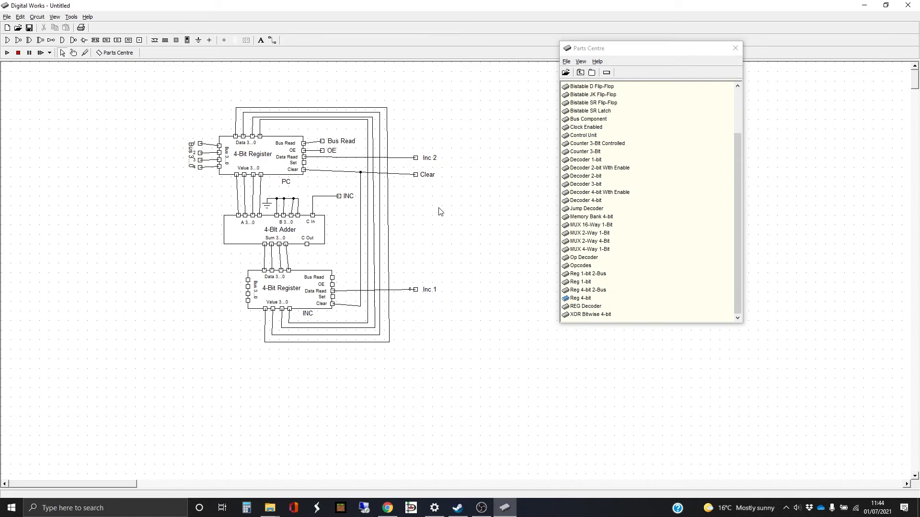
# Associate the Inc 2 tag with the Inc 2 pin on the template's bottom edge
pyautogui.rightClick(416, 158)
pyautogui.click(424, 165)
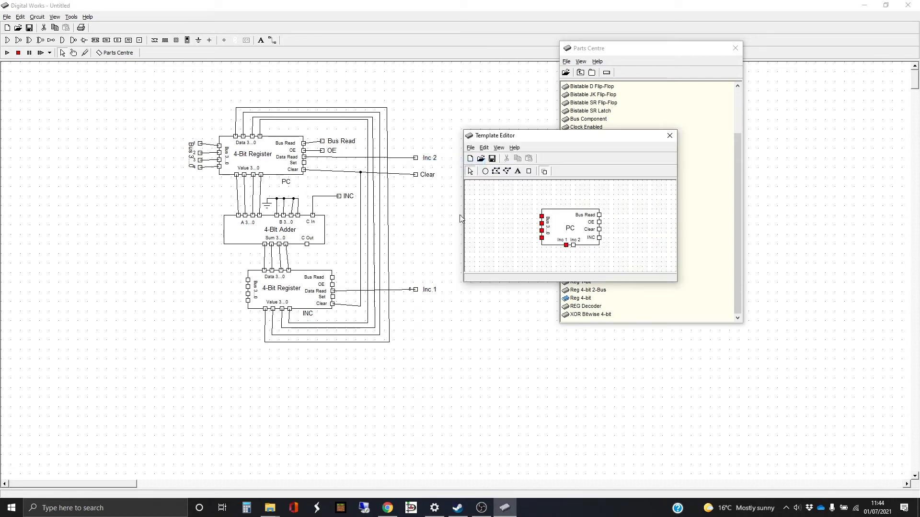
pyautogui.click(573, 245)
pyautogui.rightClick(573, 245)
pyautogui.click(599, 283)
pyautogui.click(669, 136)
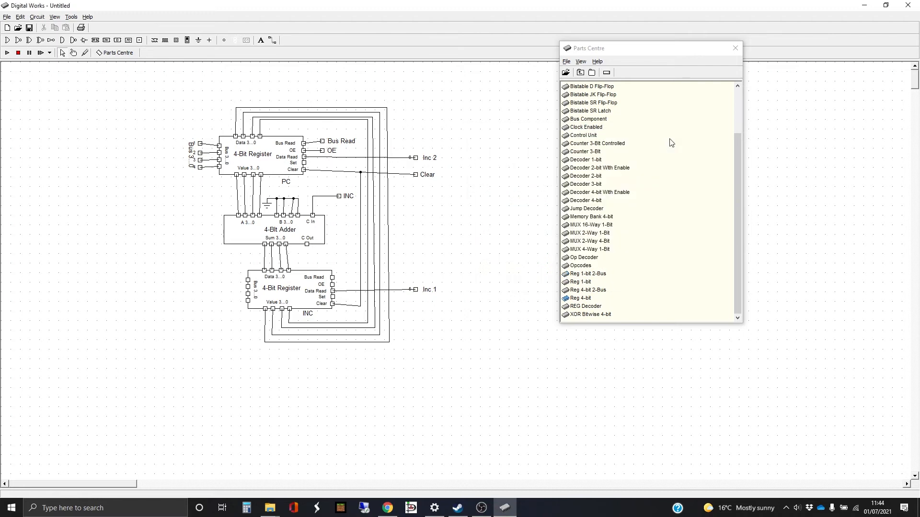
# Associate the Clear tag with the Clear pin on the template's right edge
pyautogui.click(416, 176)
pyautogui.rightClick(416, 176)
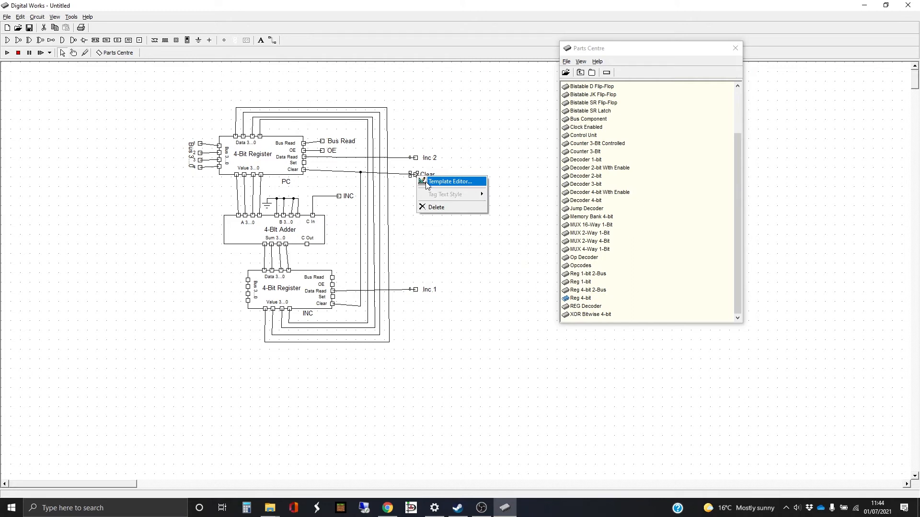
pyautogui.click(426, 185)
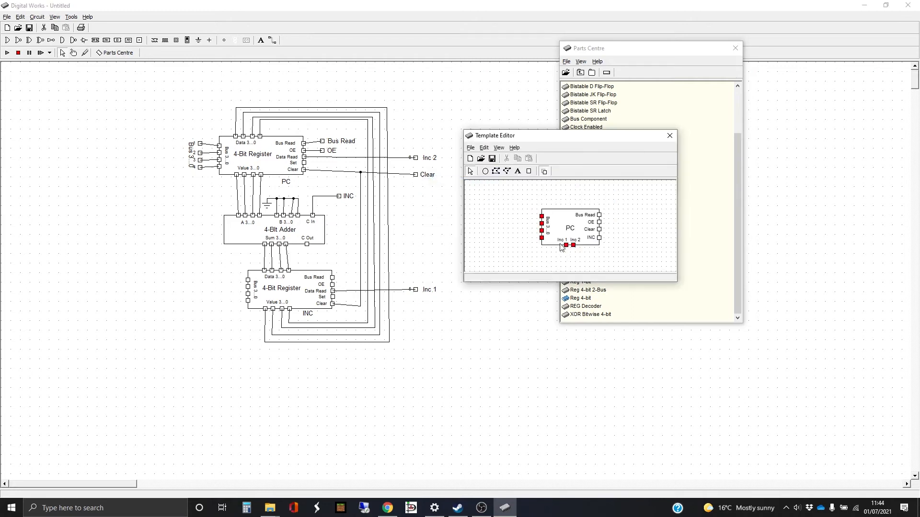
pyautogui.click(600, 230)
pyautogui.rightClick(600, 230)
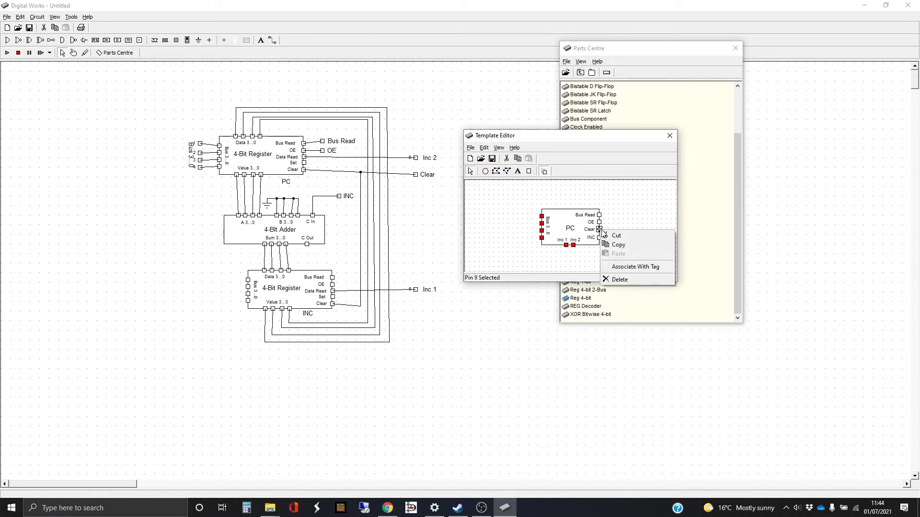
pyautogui.click(625, 263)
pyautogui.click(669, 135)
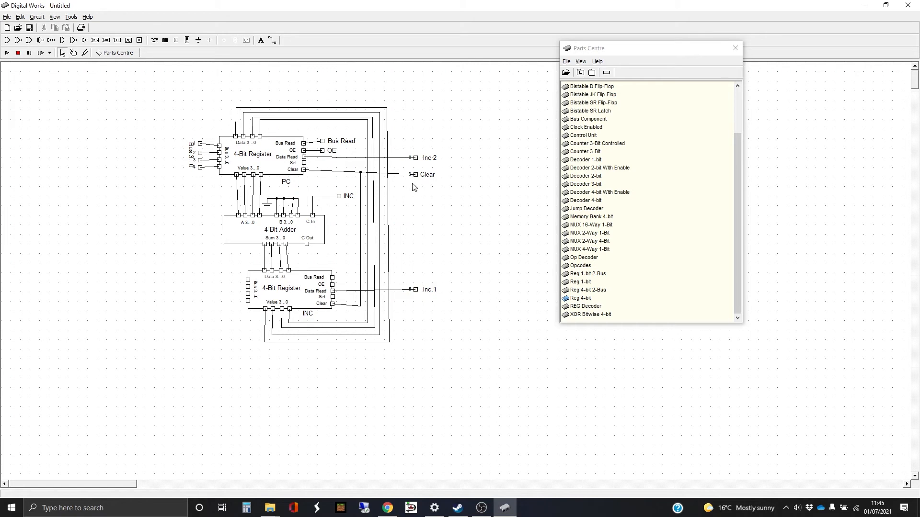
# Associate the OE tag with the OE pin on the template's right edge
pyautogui.rightClick(326, 152)
pyautogui.click(355, 155)
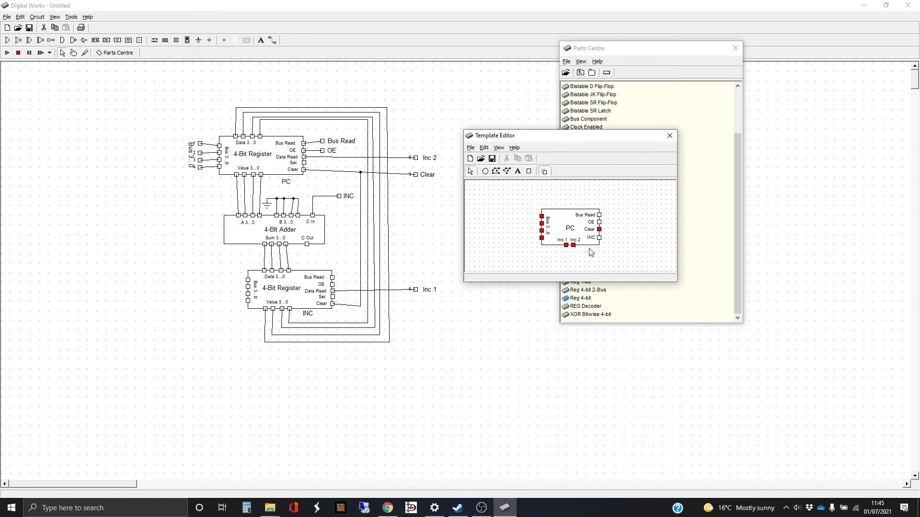
pyautogui.rightClick(599, 223)
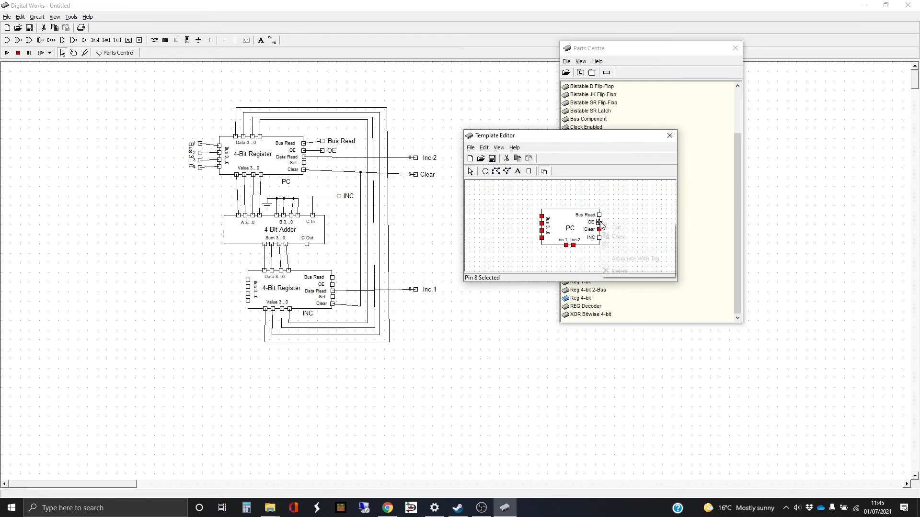
pyautogui.click(637, 257)
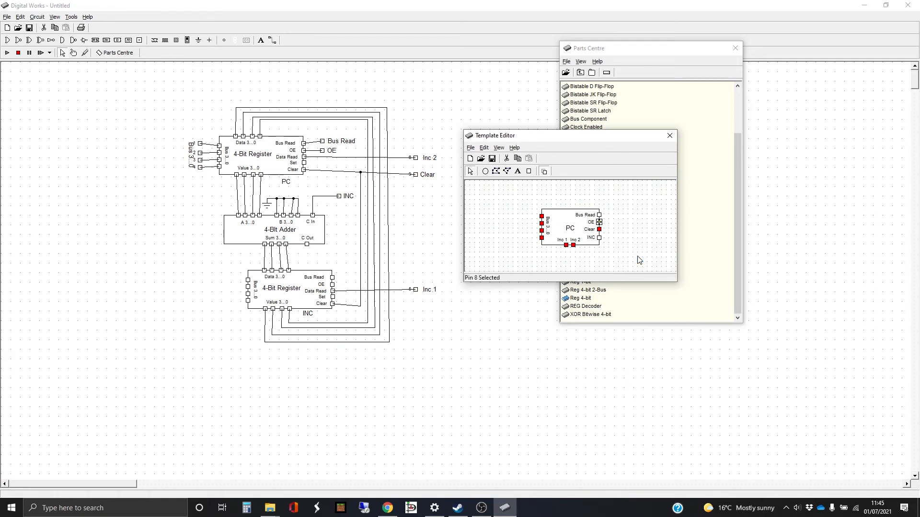
pyautogui.click(669, 136)
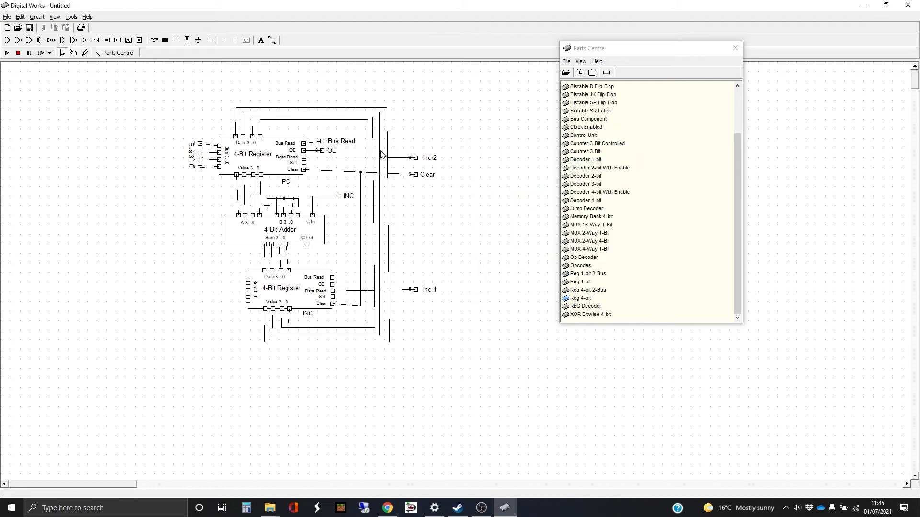
# Associate the Bus Read tag with the Bus Read pin on the template's right edge
pyautogui.click(325, 143)
pyautogui.rightClick(325, 143)
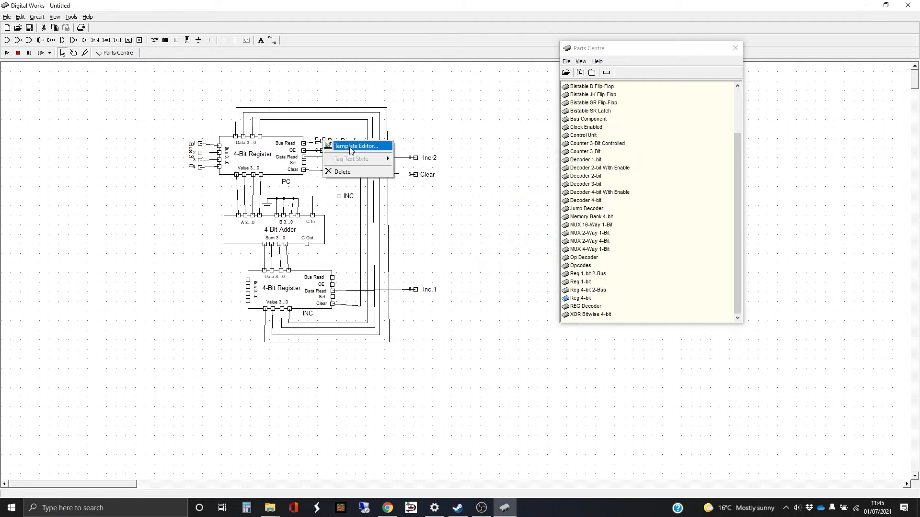
pyautogui.click(350, 144)
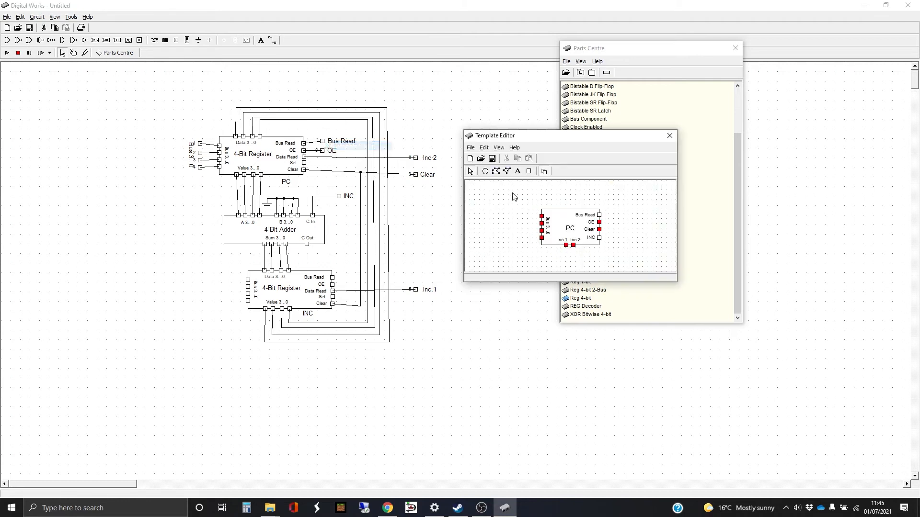
pyautogui.click(598, 215)
pyautogui.rightClick(600, 218)
pyautogui.click(637, 251)
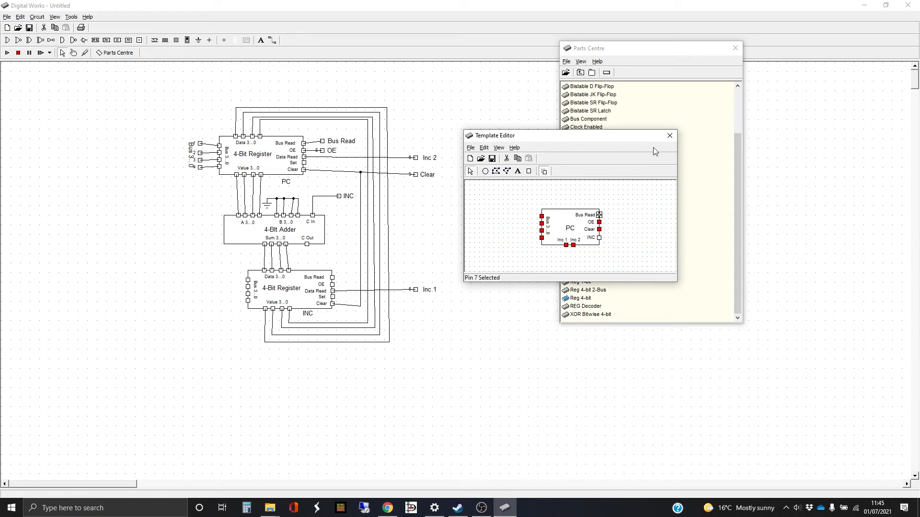
pyautogui.click(670, 137)
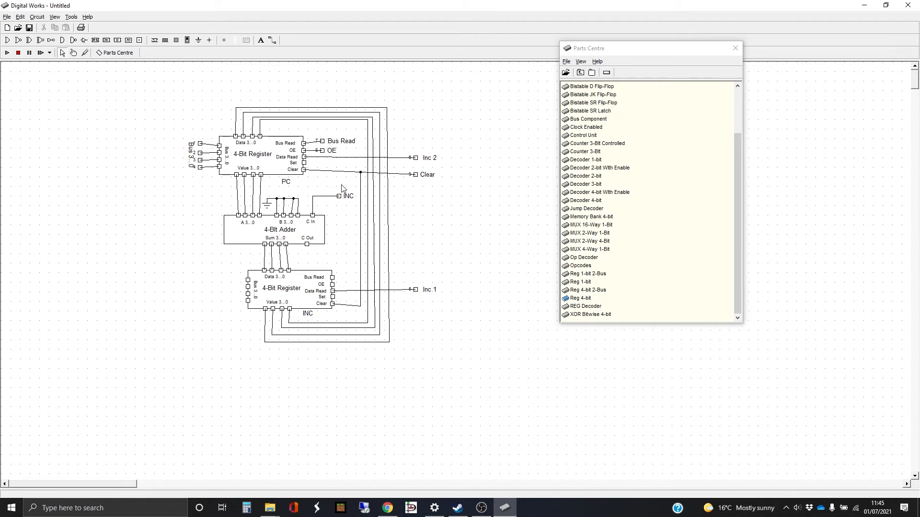
pyautogui.rightClick(305, 164)
pyautogui.click(448, 182)
pyautogui.click(306, 168)
# Associate the INC tag with the INC pin on the template's right edge
pyautogui.rightClick(341, 198)
pyautogui.click(349, 200)
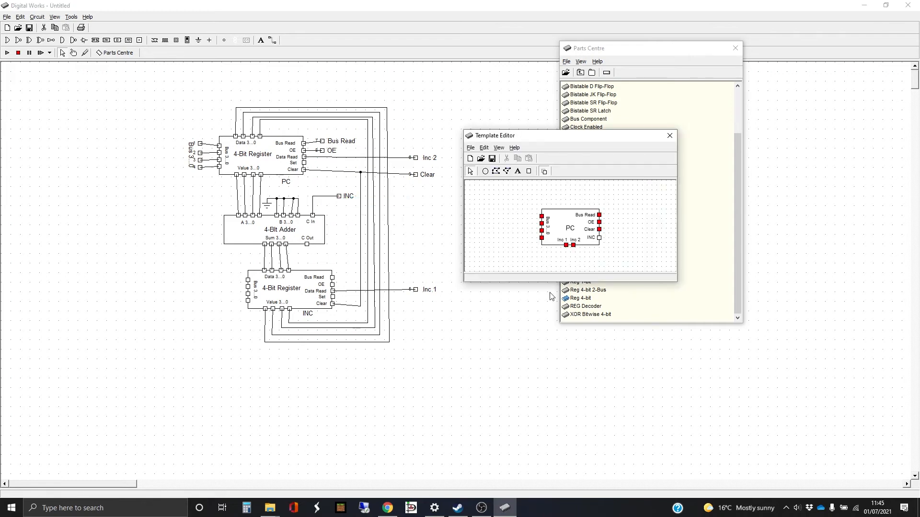
pyautogui.click(600, 242)
pyautogui.rightClick(599, 237)
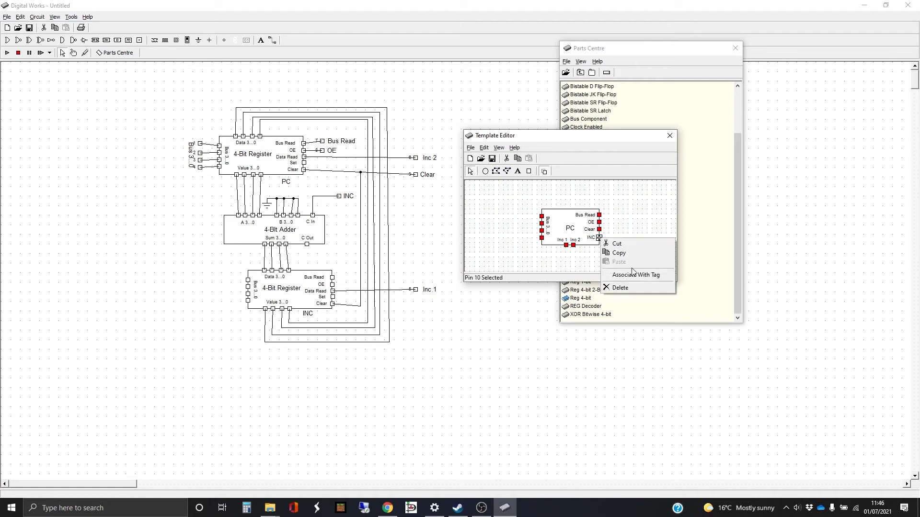
pyautogui.click(635, 275)
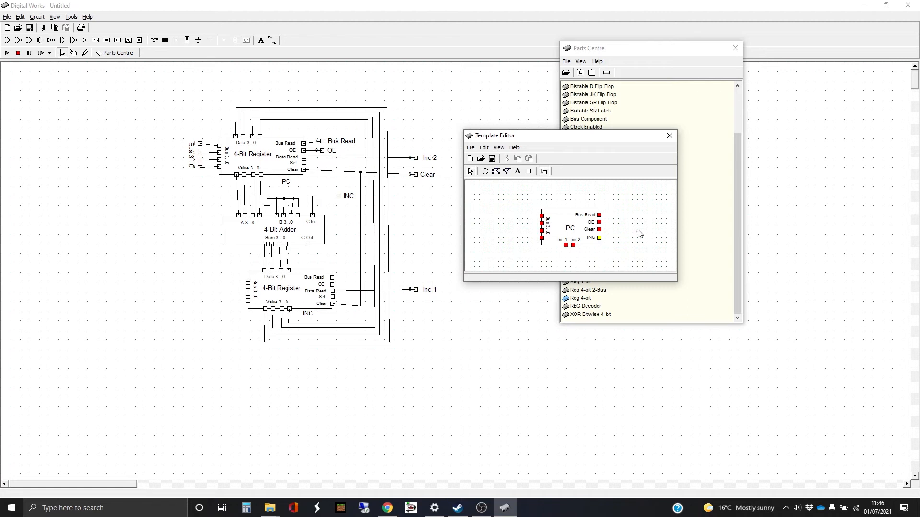
pyautogui.click(676, 136)
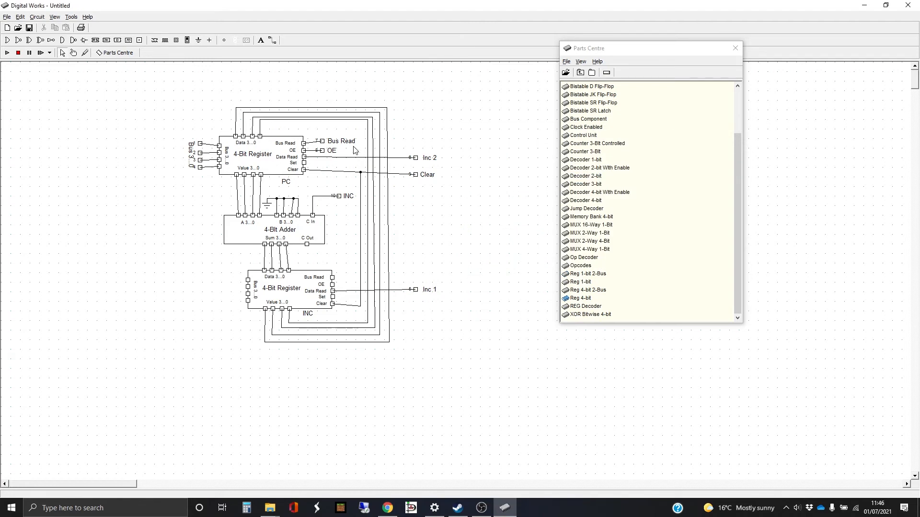
# Save the circuit as a macro named PC Register in the MyMacros folder
pyautogui.click(7, 18)
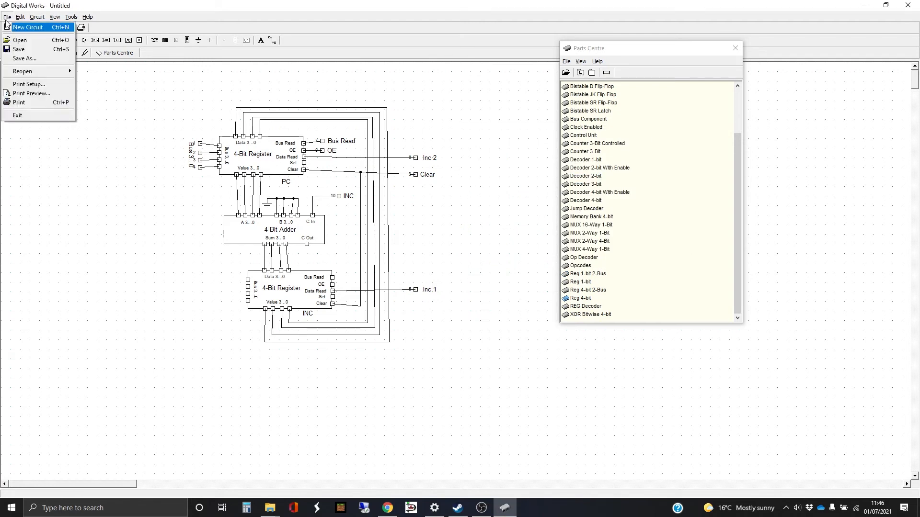
pyautogui.click(32, 57)
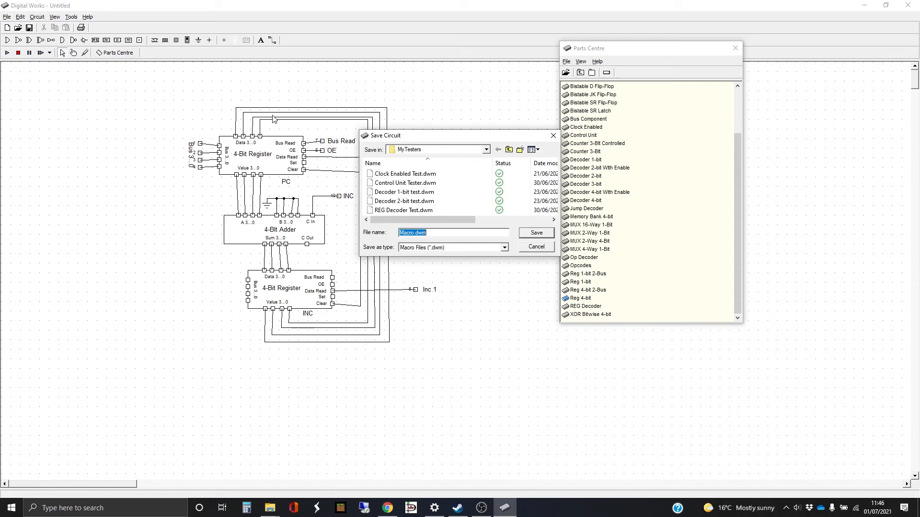
pyautogui.click(509, 150)
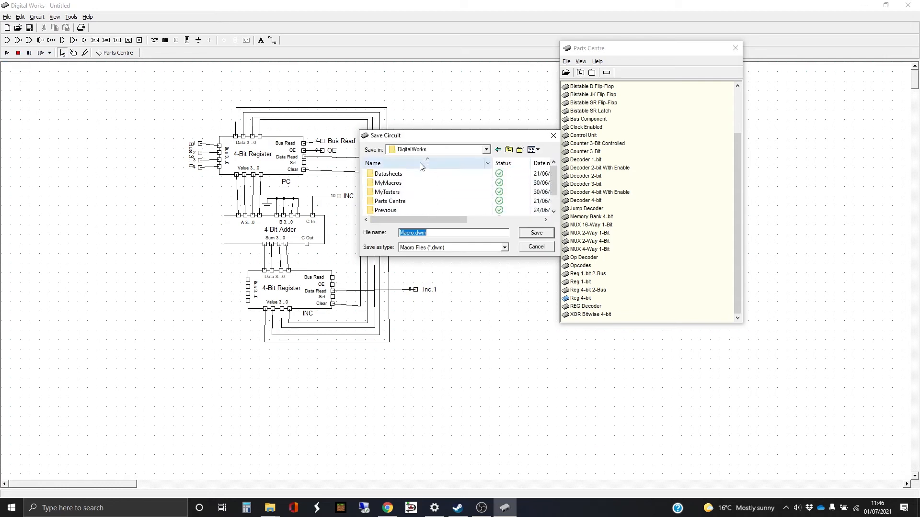
pyautogui.doubleClick(407, 184)
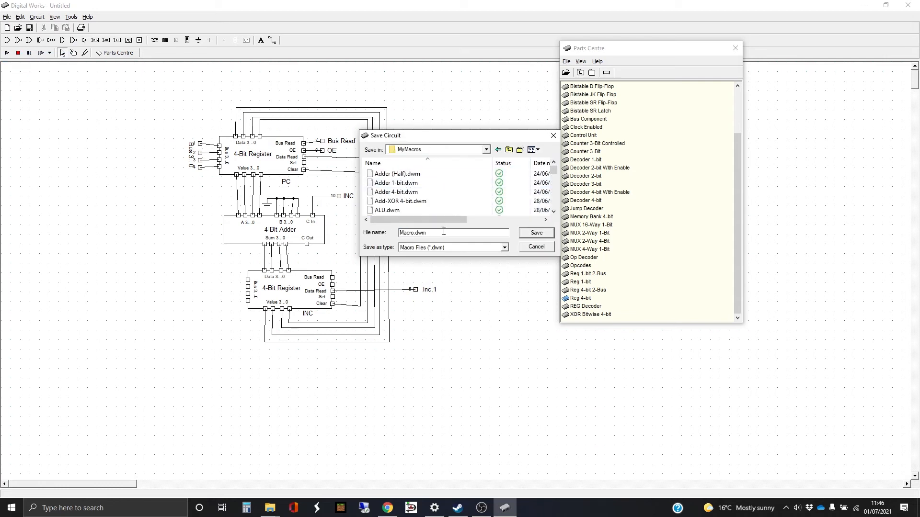
pyautogui.moveTo(443, 232); pyautogui.dragTo(377, 233)
pyautogui.write('Pr')
pyautogui.write('PC ')
pyautogui.write('Register')
pyautogui.press('Return')
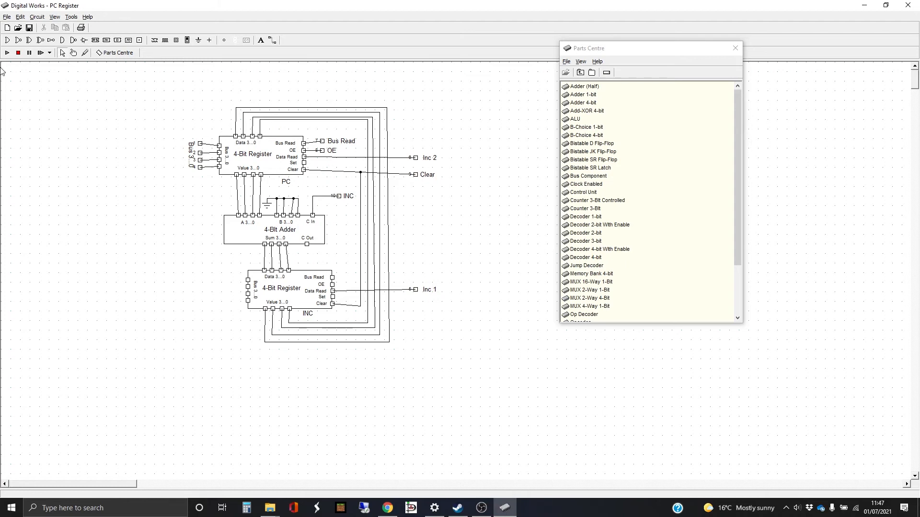
# Try out the PC Register macro in a new circuit and delete the placed macro
pyautogui.click(7, 17)
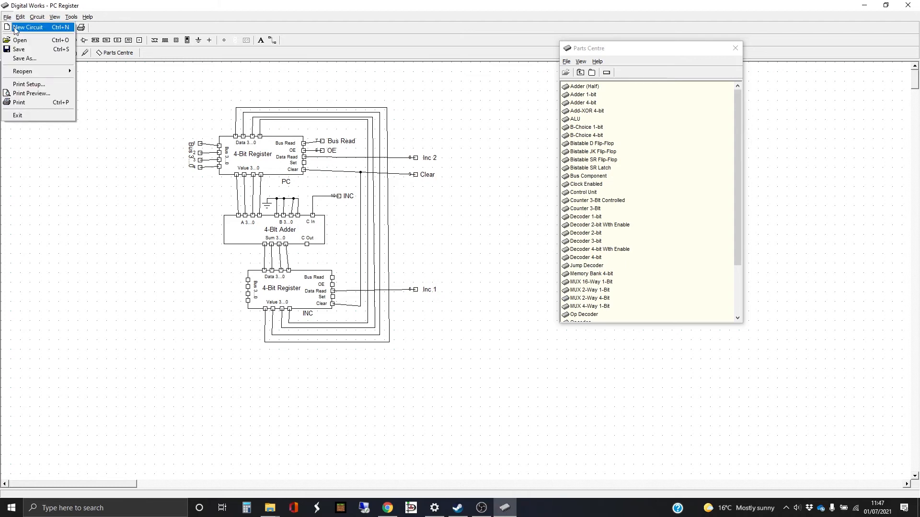
pyautogui.click(17, 27)
pyautogui.scroll(-3, 630, 236)
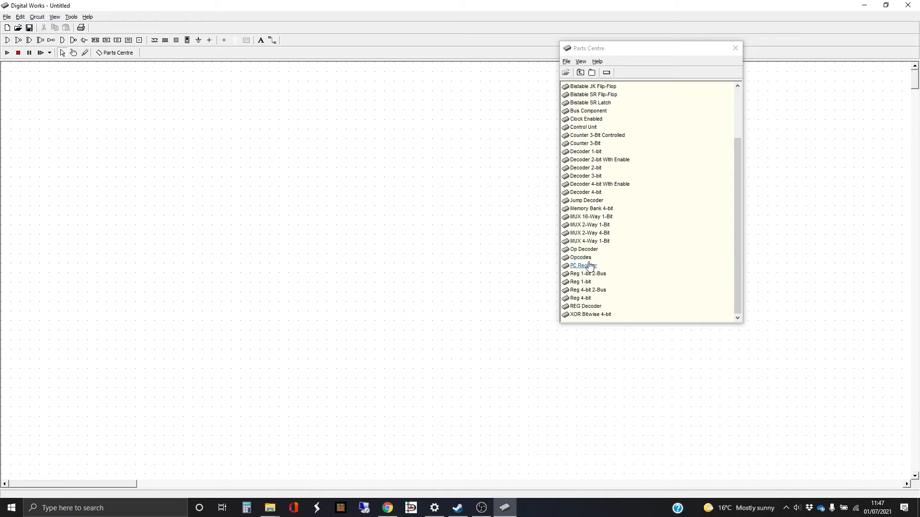
pyautogui.moveTo(589, 266); pyautogui.dragTo(279, 163)
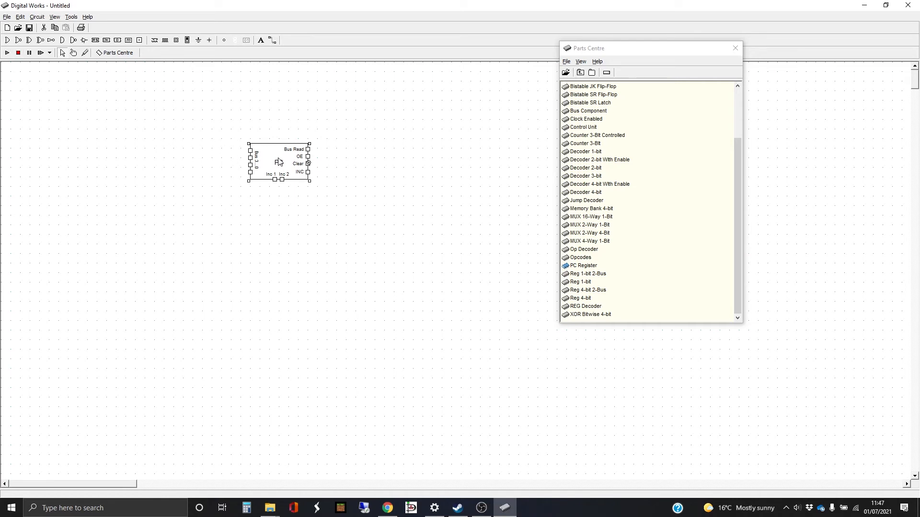
pyautogui.press('Delete')
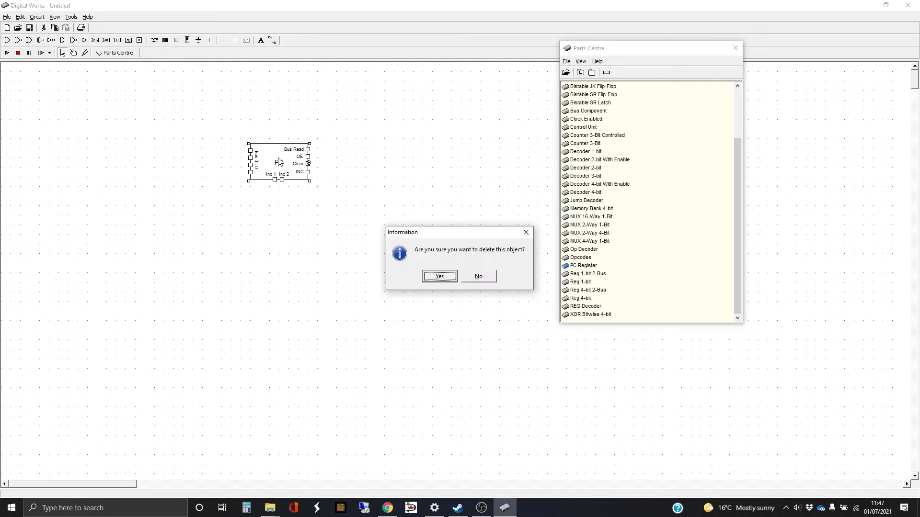
pyautogui.click(439, 278)
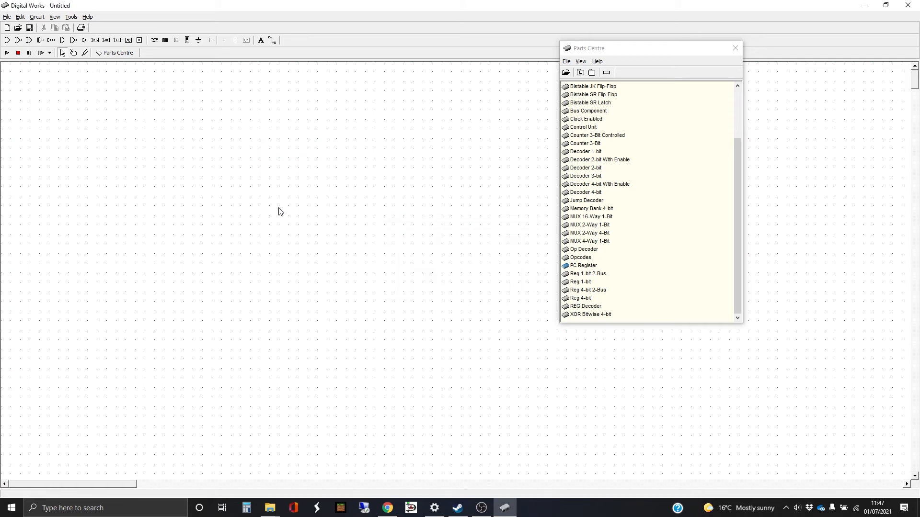
# Reopen the PC Register macro from the MyMacros folder without saving the current circuit
pyautogui.click(6, 18)
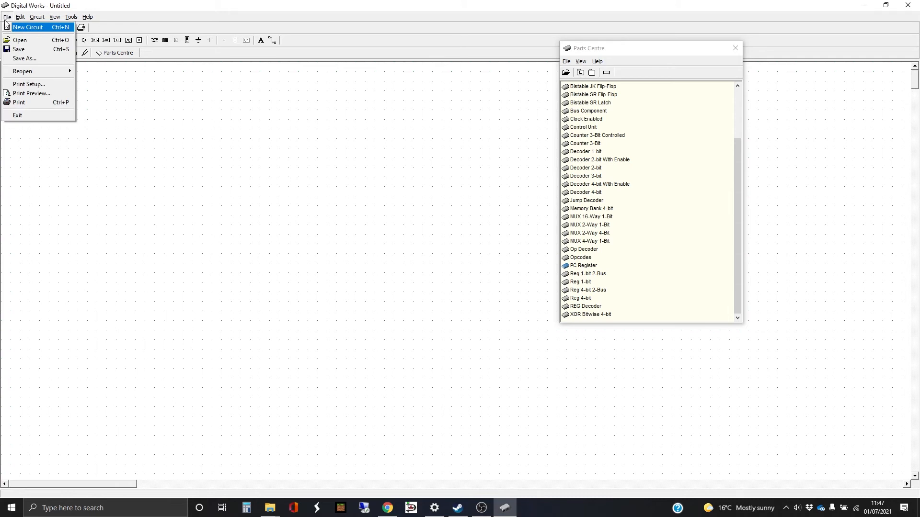
pyautogui.click(15, 42)
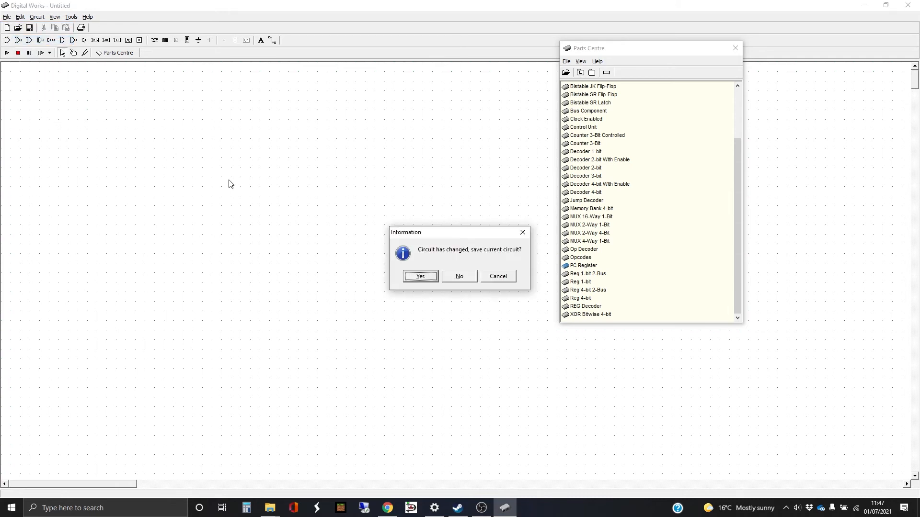
pyautogui.click(456, 277)
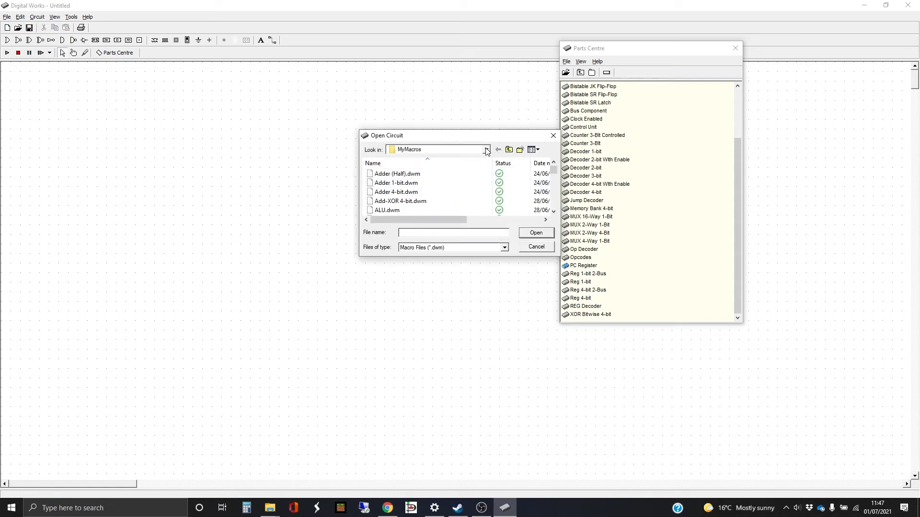
pyautogui.scroll(-5, 455, 194)
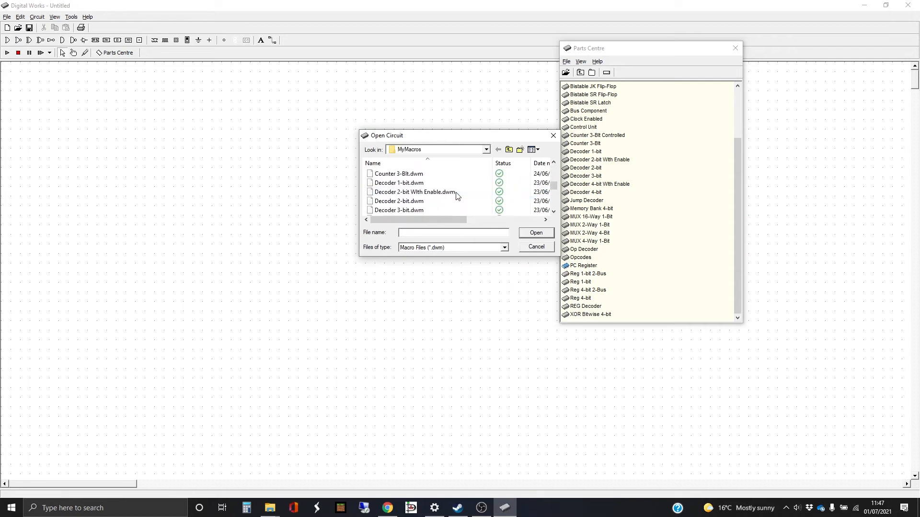
pyautogui.scroll(-2, 456, 194)
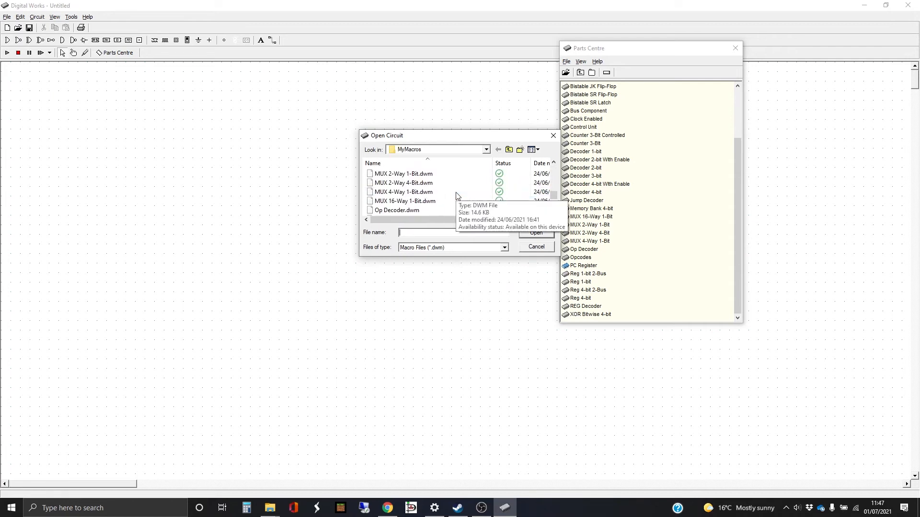
pyautogui.scroll(-1, 456, 194)
pyautogui.doubleClick(421, 201)
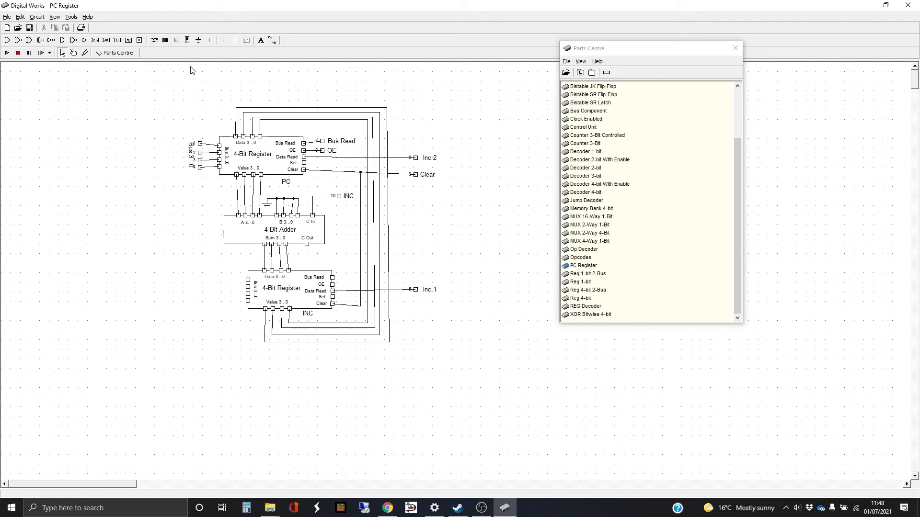
# Place four tags beside the lines between the PC register and the adder, wiring each to one of the register's Value outputs
pyautogui.click(140, 40)
pyautogui.click(272, 40)
pyautogui.moveTo(220, 184); pyautogui.dragTo(237, 185)
pyautogui.click(246, 191)
pyautogui.click(220, 198)
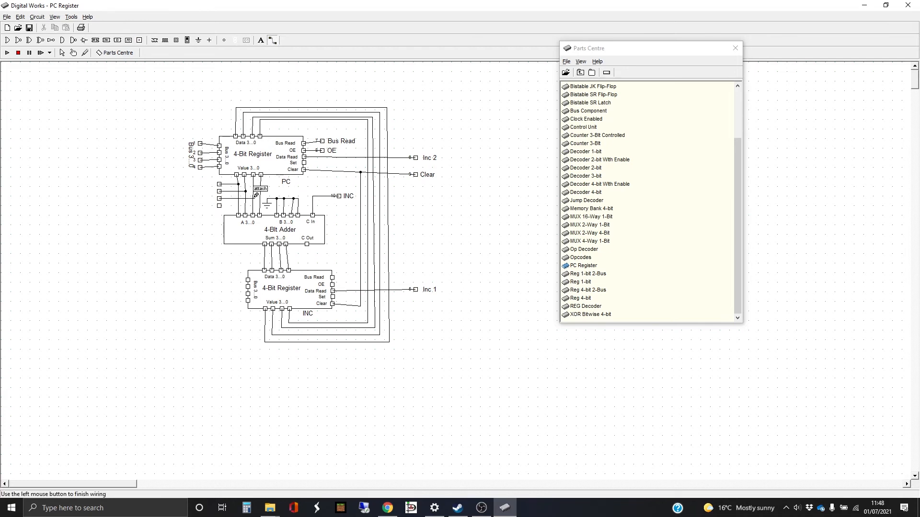
pyautogui.click(252, 198)
pyautogui.click(220, 206)
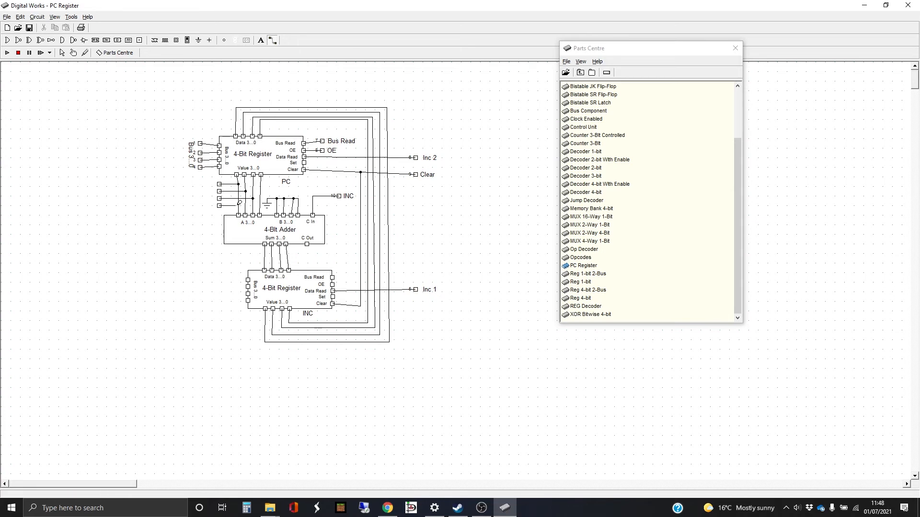
pyautogui.click(262, 203)
# Add the annotation "Value 3...0" and place it vertically beside the four new tags
pyautogui.click(261, 41)
pyautogui.click(201, 195)
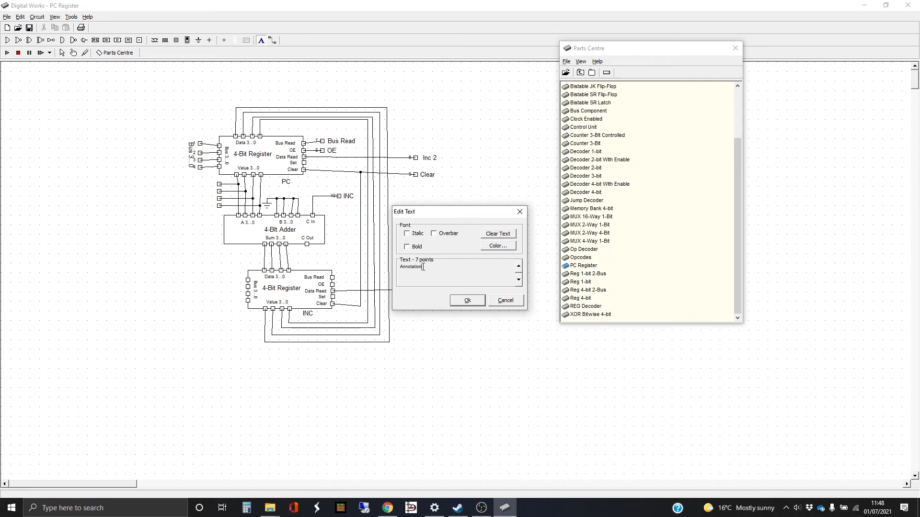
pyautogui.moveTo(423, 266); pyautogui.dragTo(392, 267)
pyautogui.write('Value 3...0')
pyautogui.click(472, 301)
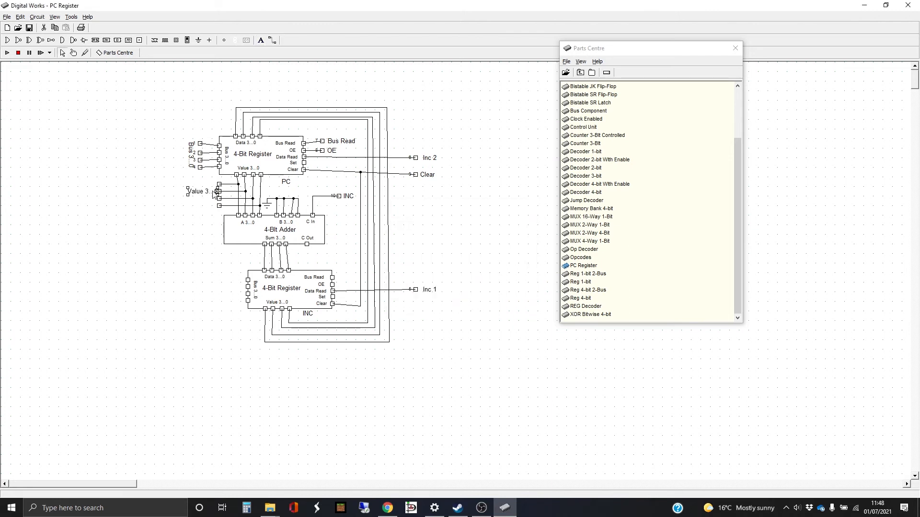
pyautogui.moveTo(219, 192); pyautogui.dragTo(207, 194)
# Add a row of four pins along the top edge of the PC macro template
pyautogui.click(71, 17)
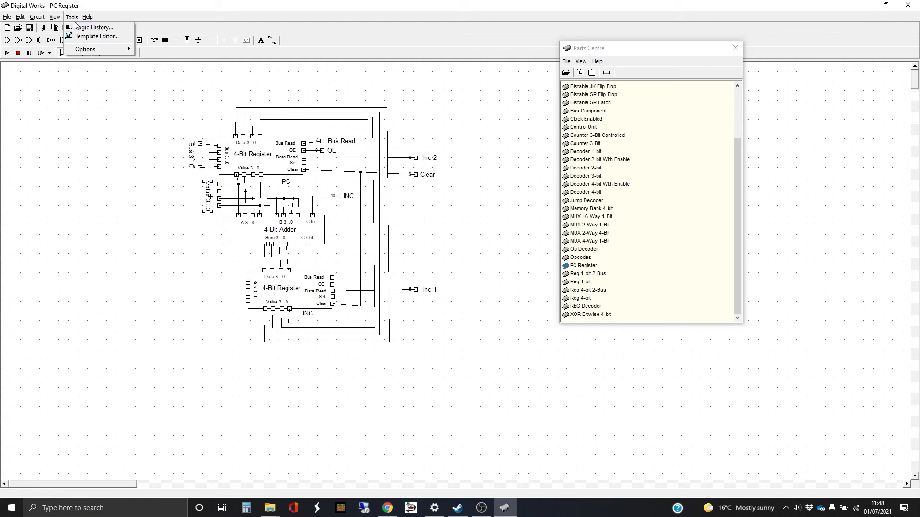
pyautogui.click(84, 36)
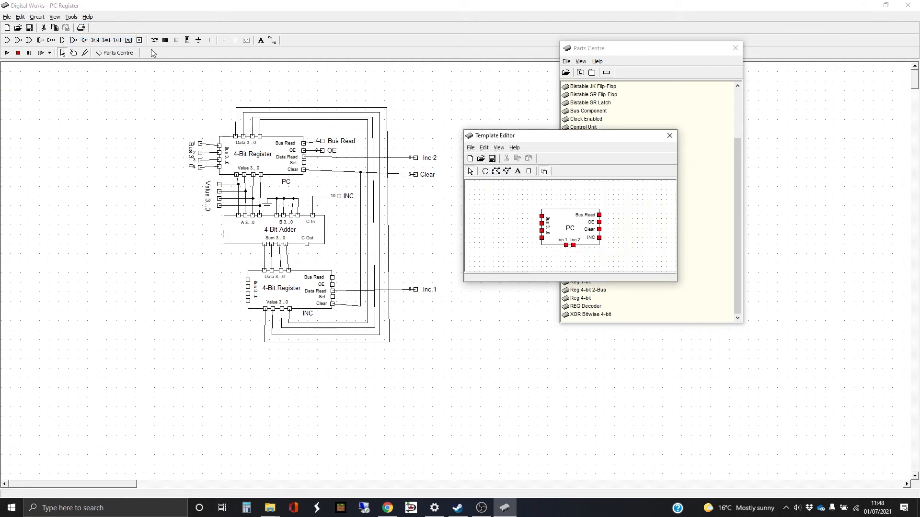
pyautogui.click(529, 171)
pyautogui.click(558, 209)
pyautogui.click(566, 209)
# Label the template's four top pins "Value 3...0" and centre the text just beneath them
pyautogui.click(519, 172)
pyautogui.click(560, 219)
pyautogui.moveTo(438, 268); pyautogui.dragTo(393, 268)
pyautogui.click(461, 268)
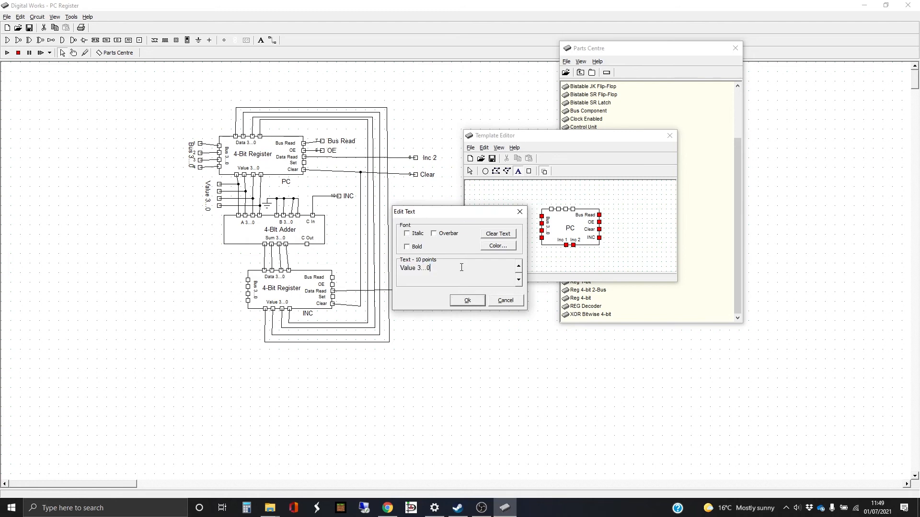
pyautogui.click(518, 280)
pyautogui.click(467, 300)
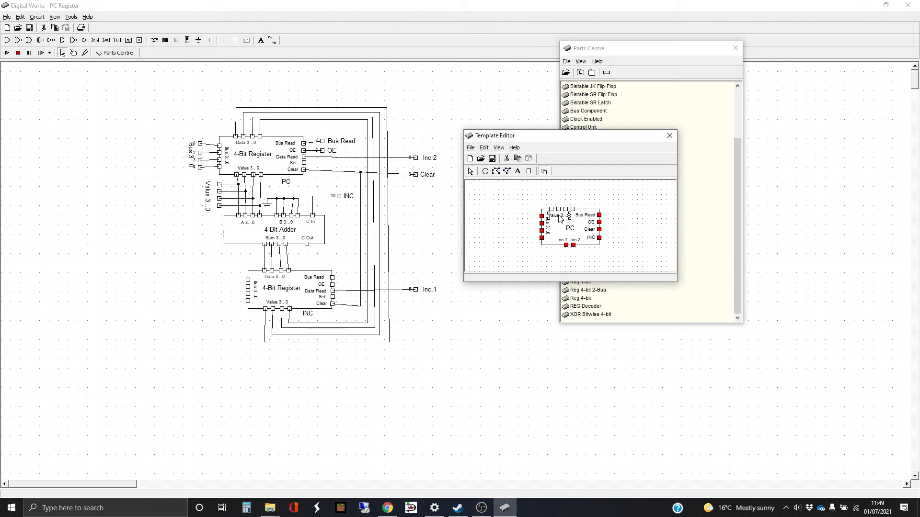
pyautogui.moveTo(559, 218); pyautogui.dragTo(563, 218)
pyautogui.click(670, 136)
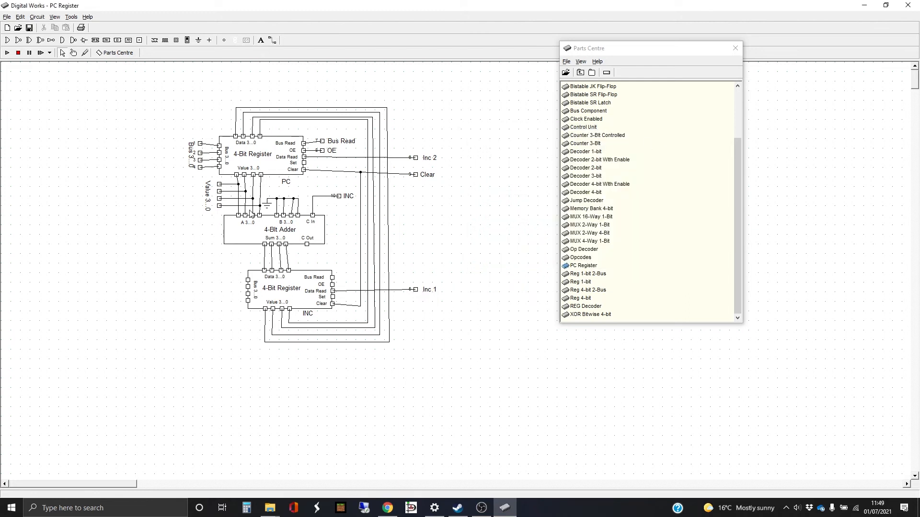
# Associate the uppermost Value tag with the leftmost pin on the template's top edge
pyautogui.rightClick(220, 187)
pyautogui.click(230, 191)
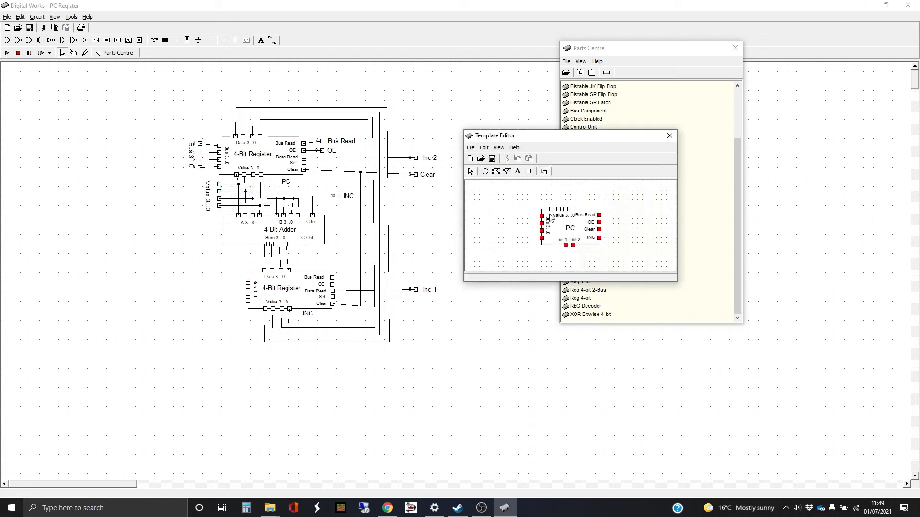
pyautogui.rightClick(553, 210)
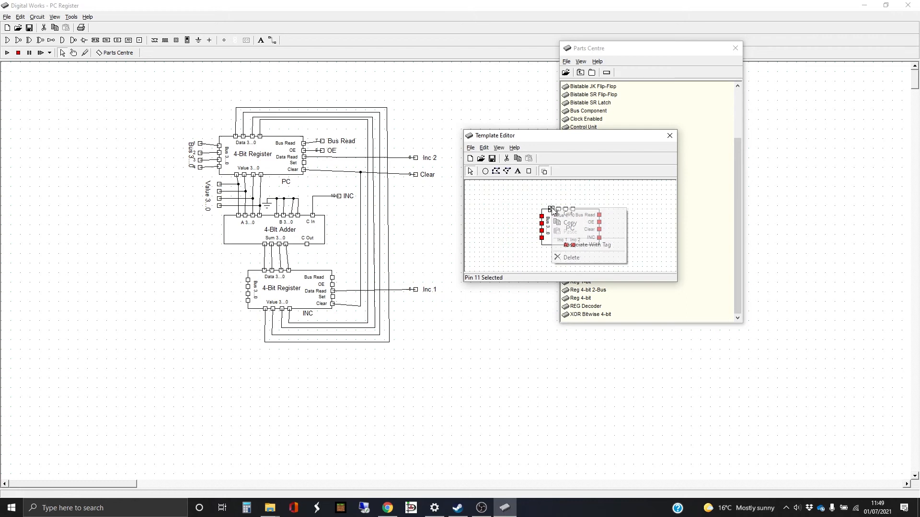
pyautogui.click(585, 243)
pyautogui.click(669, 137)
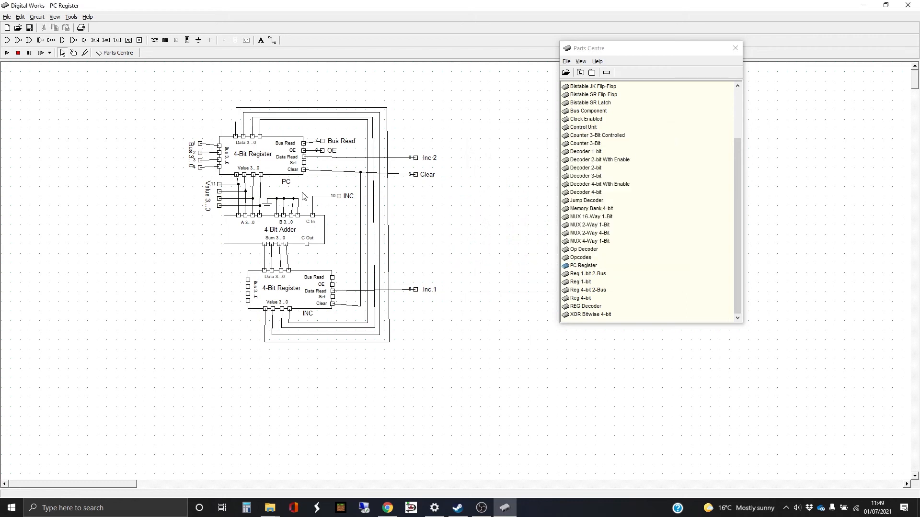
# Associate the second Value tag with the second pin from the left on the template's top edge
pyautogui.rightClick(220, 192)
pyautogui.click(228, 196)
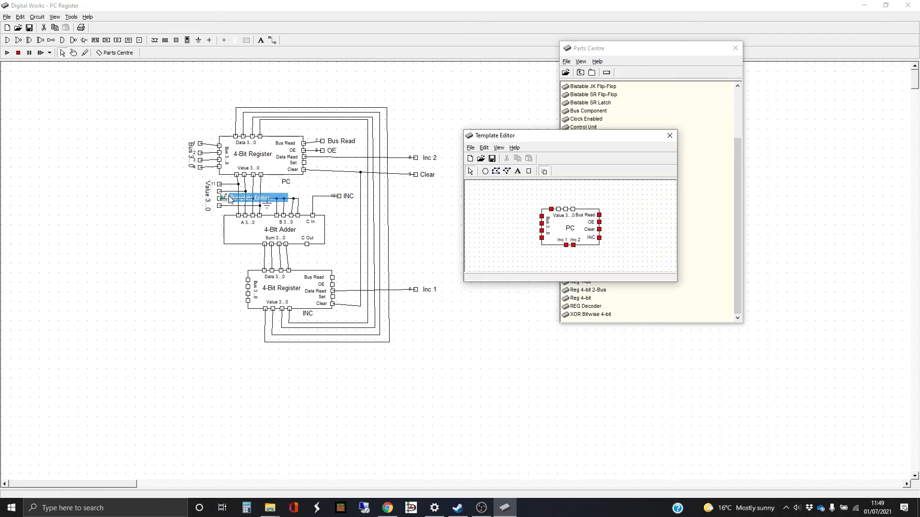
pyautogui.rightClick(559, 212)
pyautogui.click(594, 245)
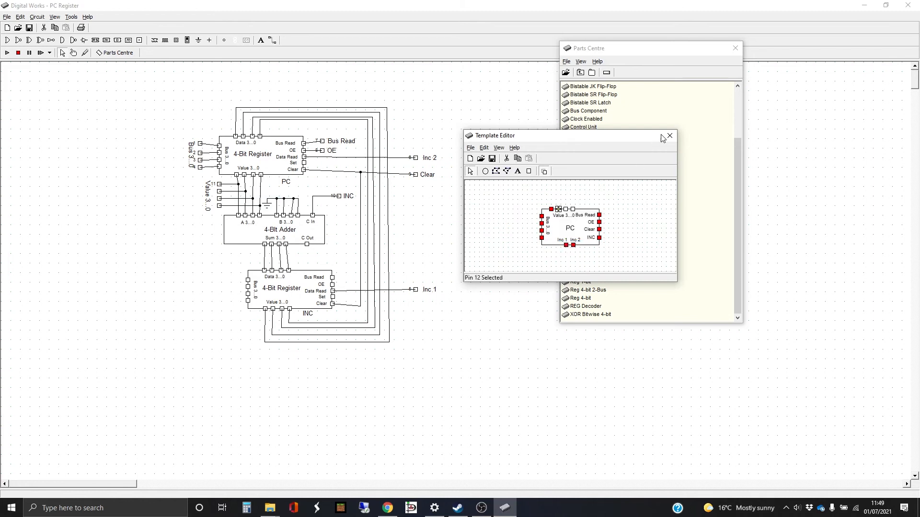
pyautogui.click(669, 136)
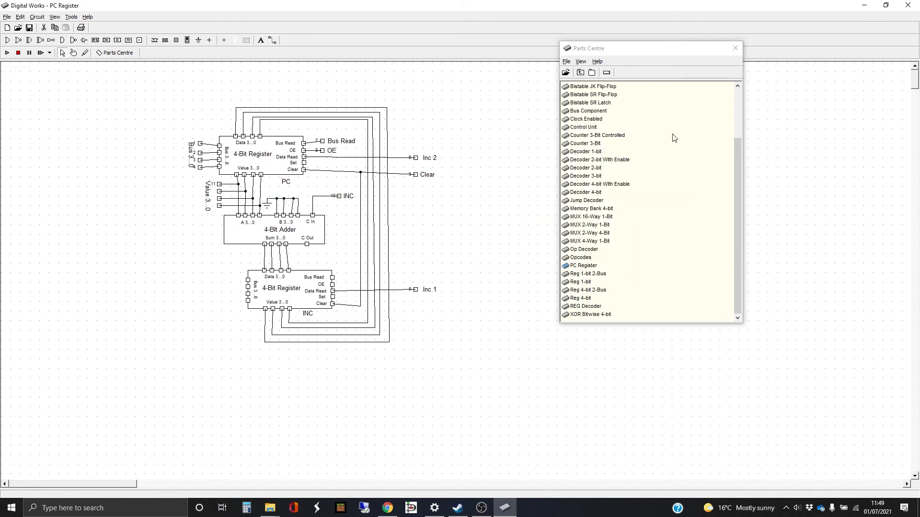
# Associate the third Value tag with the third pin from the left on the template's top edge
pyautogui.rightClick(220, 200)
pyautogui.click(235, 205)
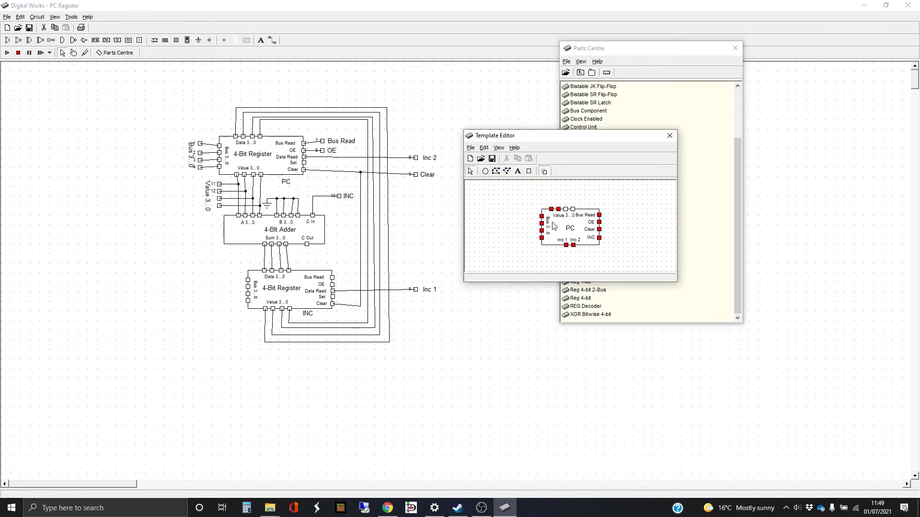
pyautogui.rightClick(566, 211)
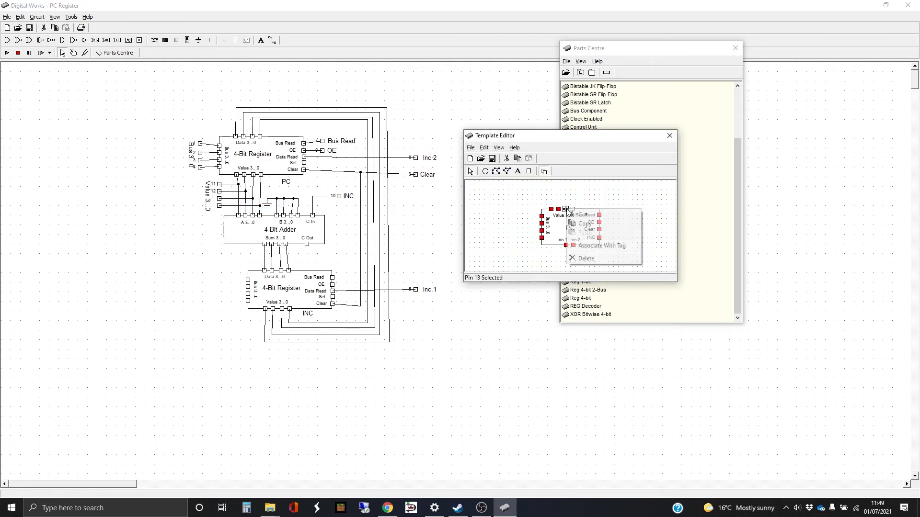
pyautogui.click(615, 245)
pyautogui.click(669, 136)
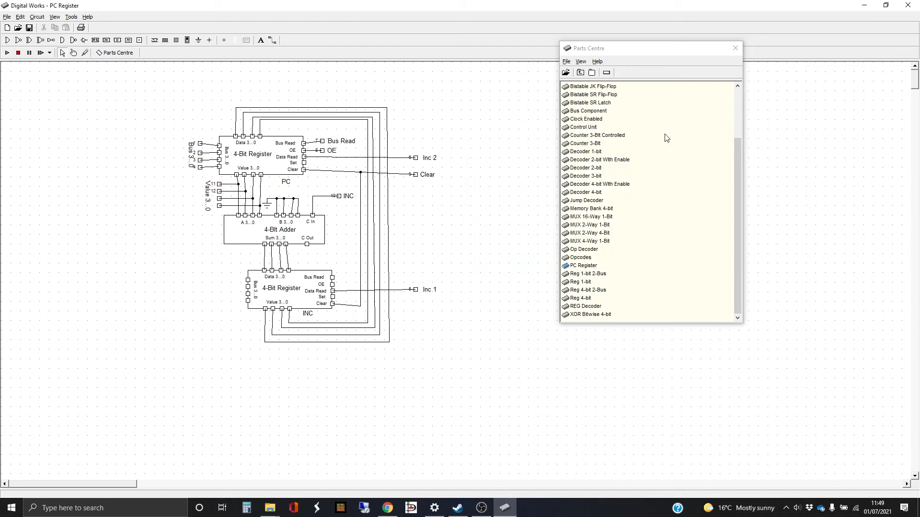
# Associate the lowest Value tag with the rightmost pin on the template's top edge and save the PC Register macro
pyautogui.rightClick(220, 207)
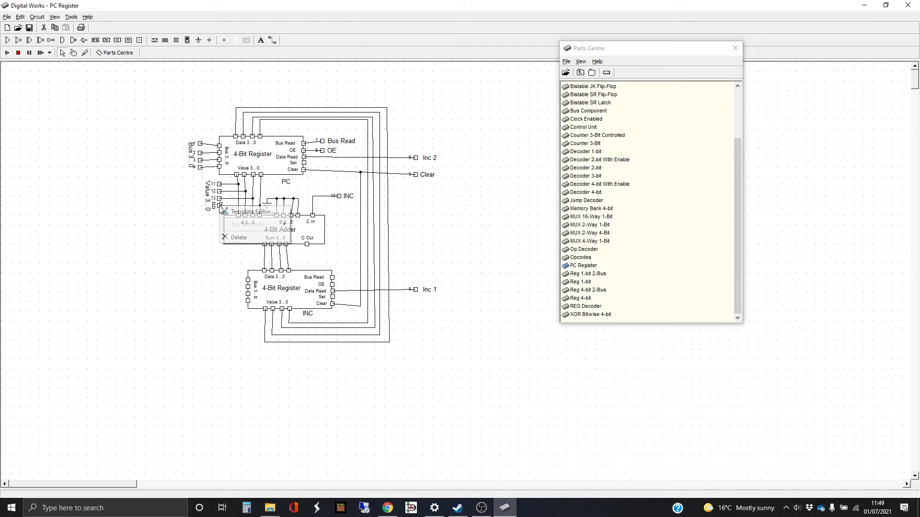
pyautogui.click(237, 211)
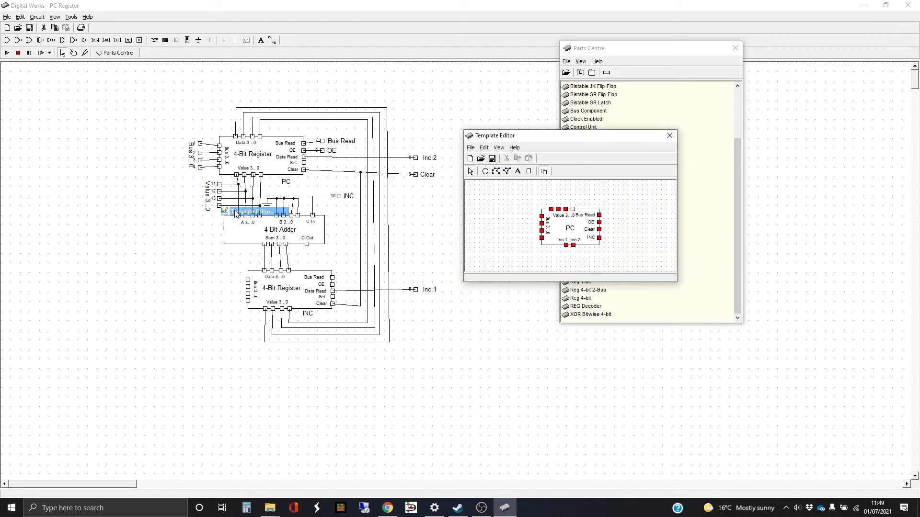
pyautogui.click(573, 212)
pyautogui.rightClick(573, 211)
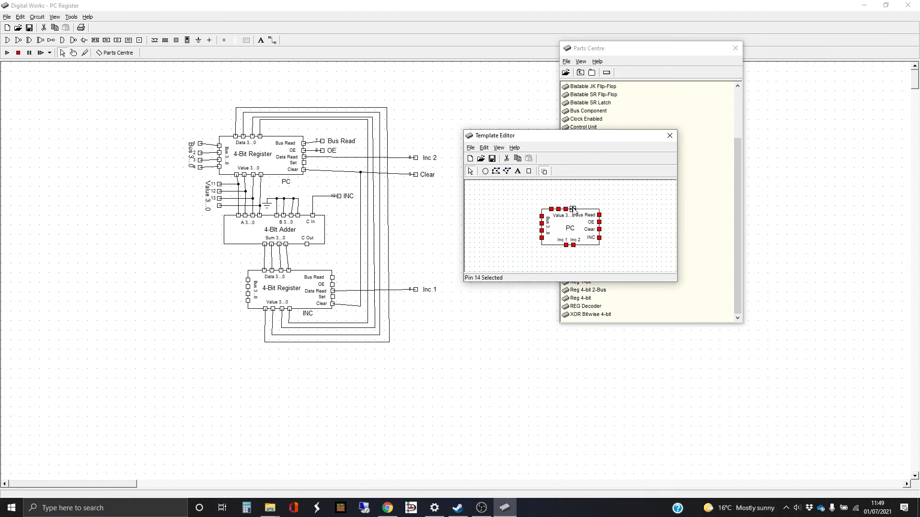
pyautogui.click(609, 243)
pyautogui.click(669, 136)
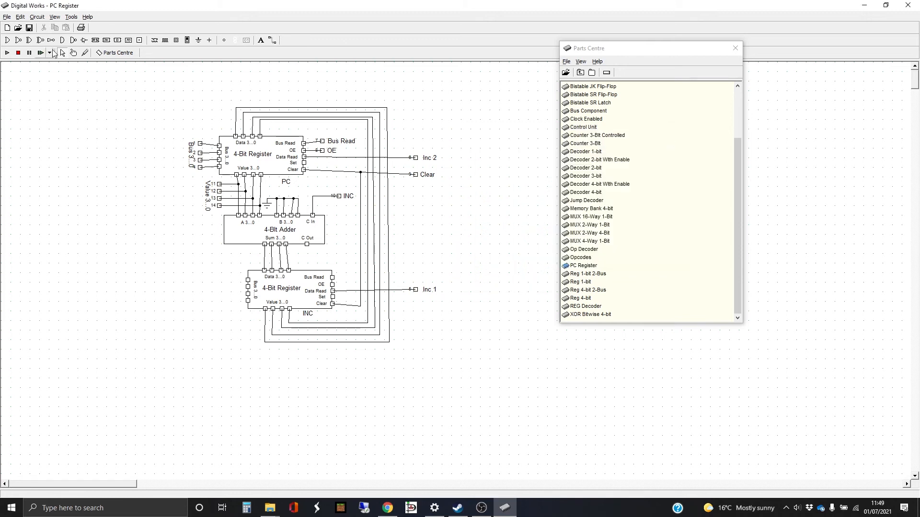
pyautogui.click(7, 17)
pyautogui.click(17, 50)
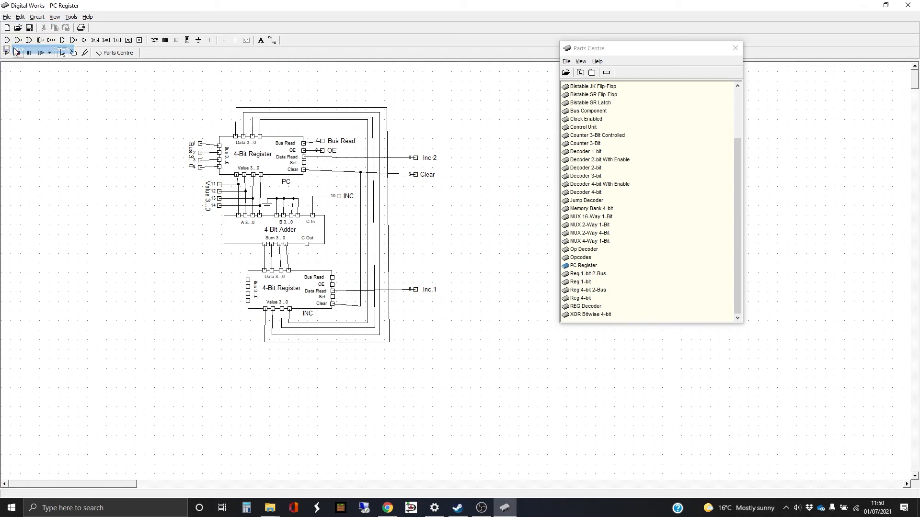
# Start a new blank circuit and place the PC Register macro near its centre
pyautogui.click(7, 17)
pyautogui.click(15, 27)
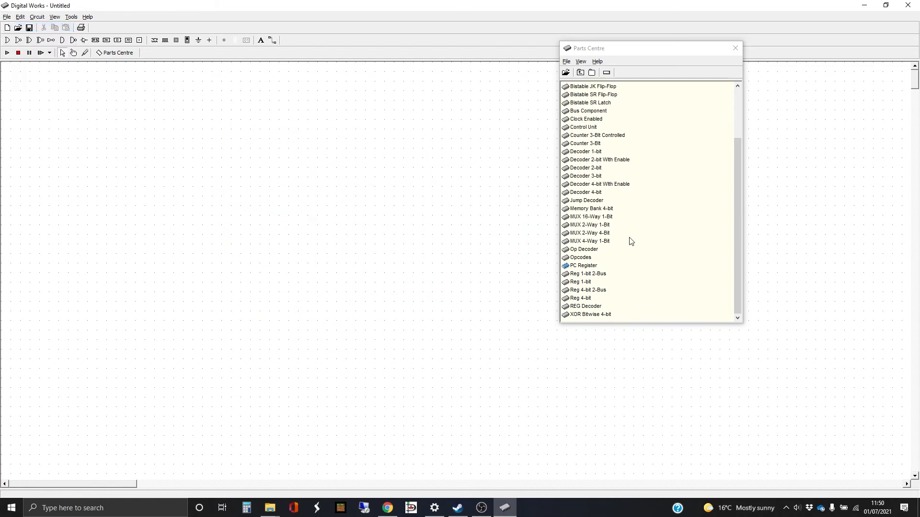
pyautogui.click(582, 266)
pyautogui.moveTo(566, 266); pyautogui.dragTo(333, 207)
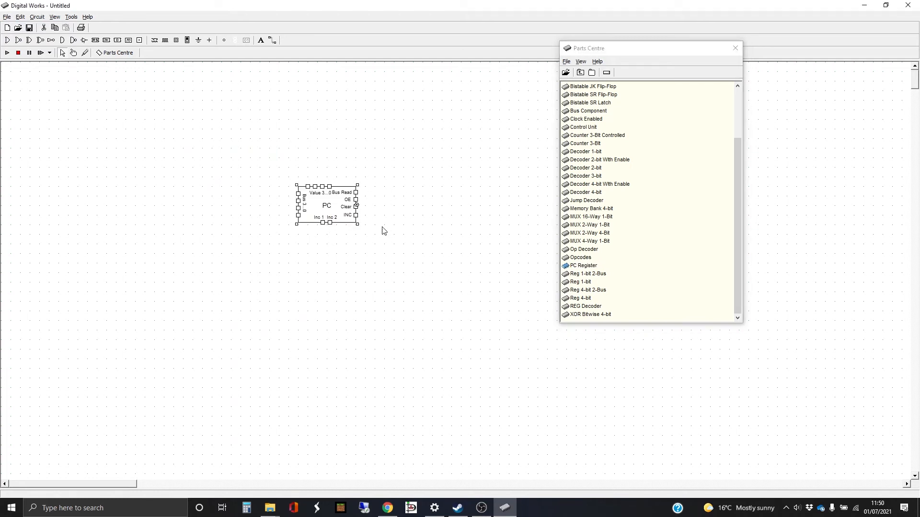
# Place an LED above a tag to the left of the PC macro and wire them together as a vertical bus line
pyautogui.click(176, 40)
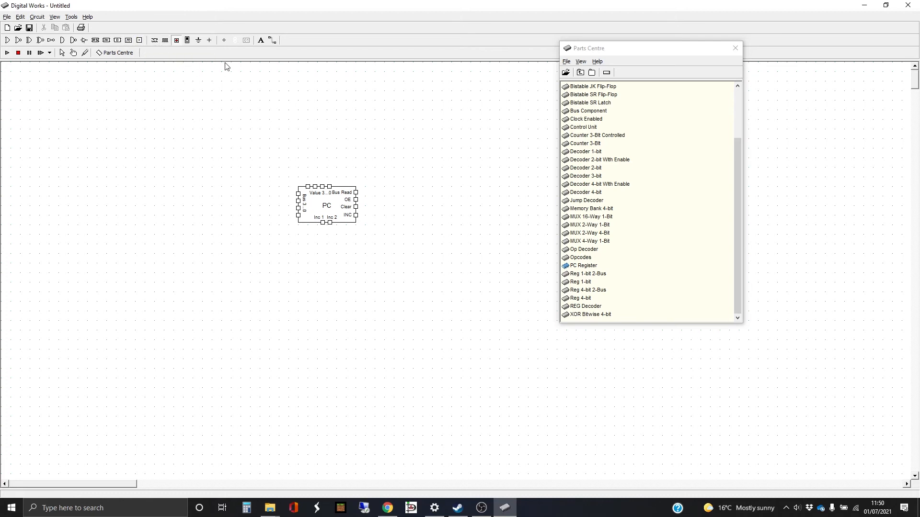
pyautogui.click(224, 40)
pyautogui.click(139, 40)
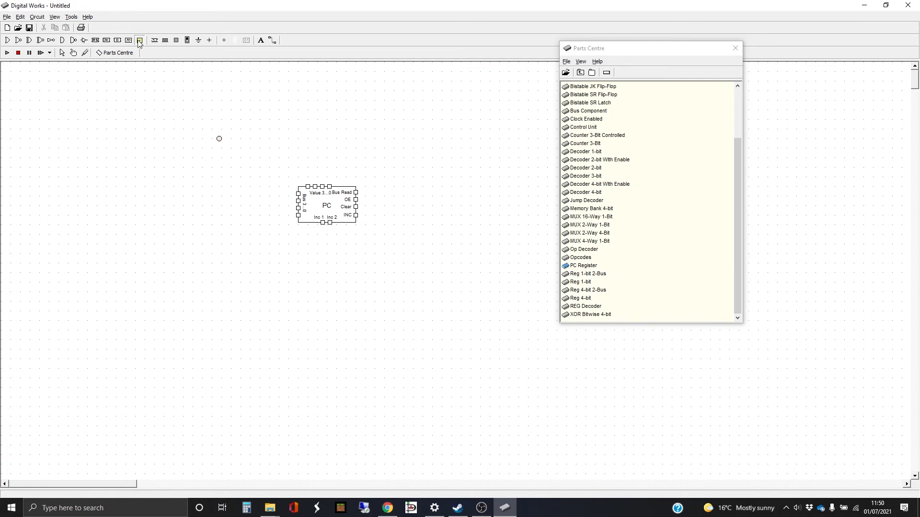
pyautogui.click(220, 287)
pyautogui.click(273, 40)
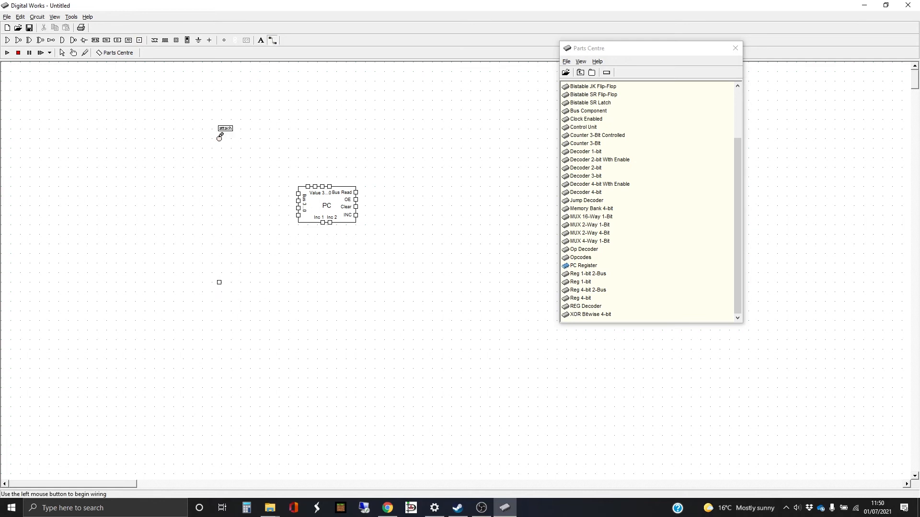
pyautogui.moveTo(219, 139); pyautogui.dragTo(221, 280)
pyautogui.click(221, 279)
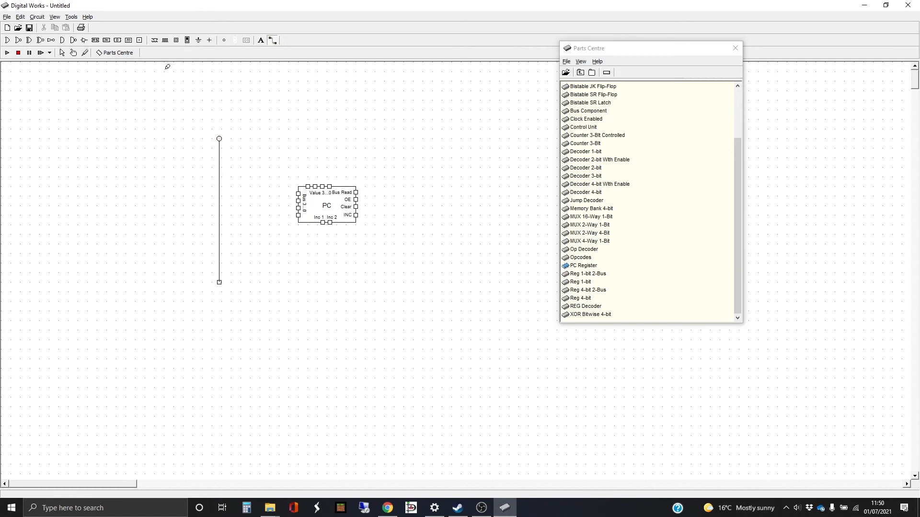
# Add a tri-state buffer left of the vertical bus line and wire its output to that line
pyautogui.click(85, 40)
pyautogui.click(153, 154)
pyautogui.click(273, 40)
pyautogui.click(166, 152)
pyautogui.click(221, 149)
# Place an interactive input left of the tri-state buffer and wire it to the buffer's input
pyautogui.click(176, 40)
pyautogui.click(271, 41)
pyautogui.moveTo(95, 153); pyautogui.dragTo(146, 152)
# Copy the input, buffer and bus line assembly and paste it three times to make a four-line bus
pyautogui.click(62, 52)
pyautogui.moveTo(61, 81); pyautogui.dragTo(107, 128)
pyautogui.moveTo(248, 326); pyautogui.dragTo(251, 328)
pyautogui.hotkey('ctrl', 'c')
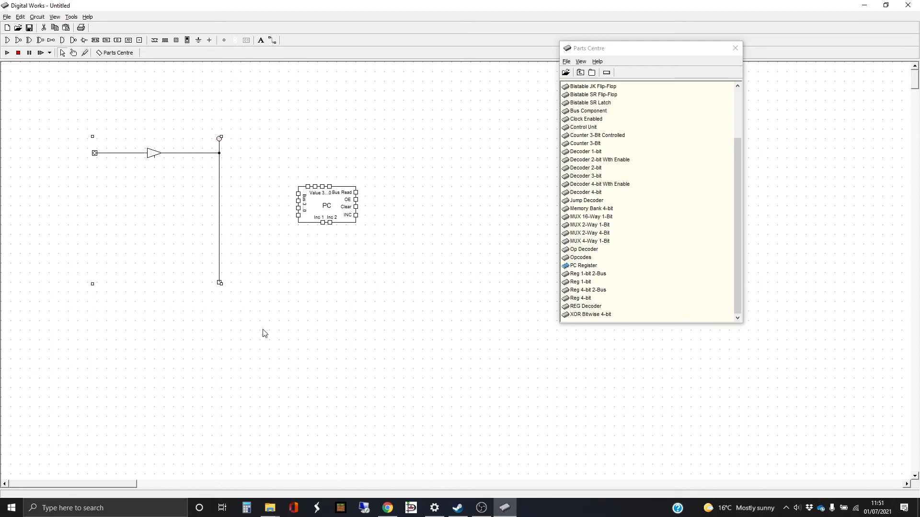
pyautogui.hotkey('ctrl', 'v')
pyautogui.hotkey('ctrl', 'v')
pyautogui.hotkey('ctrl', 'v')
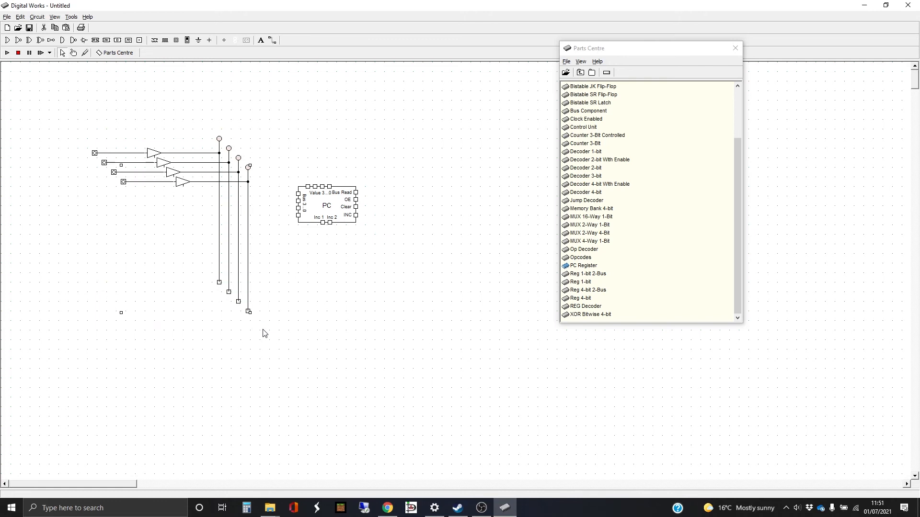
pyautogui.click(309, 336)
# Add an interactive input below the tri-state buffers and wire it to the enable pins of all four
pyautogui.click(177, 41)
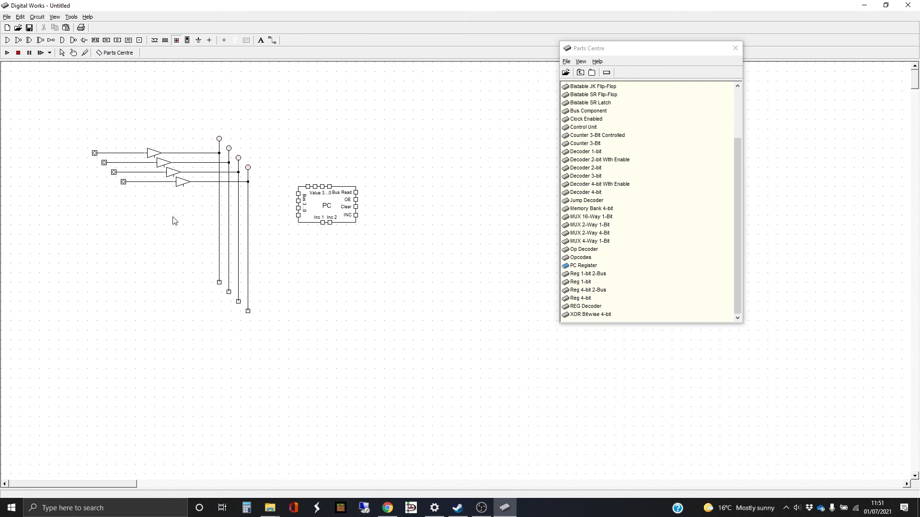
pyautogui.click(140, 203)
pyautogui.click(272, 40)
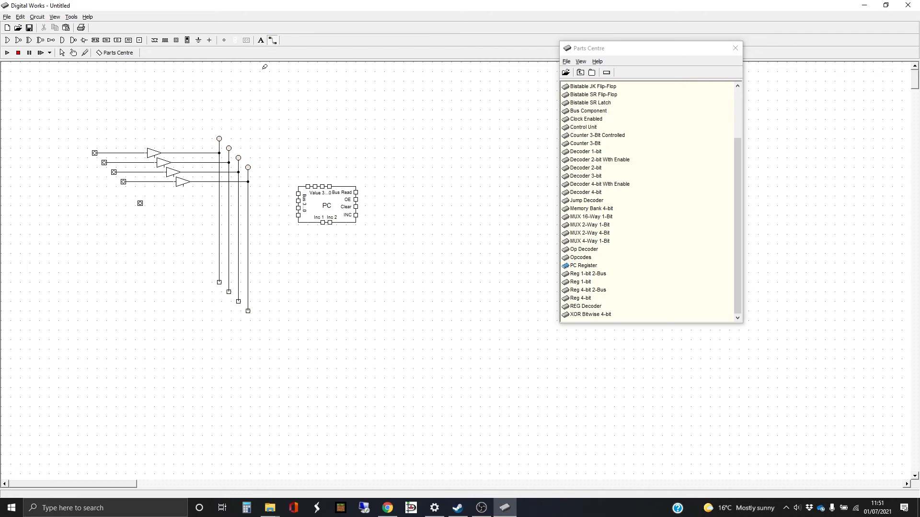
pyautogui.click(141, 203)
pyautogui.click(184, 186)
pyautogui.click(174, 202)
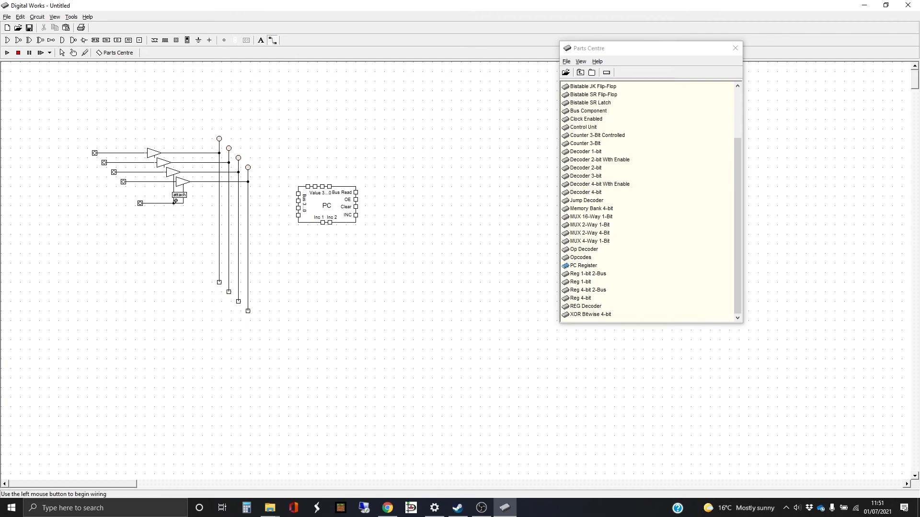
pyautogui.click(173, 177)
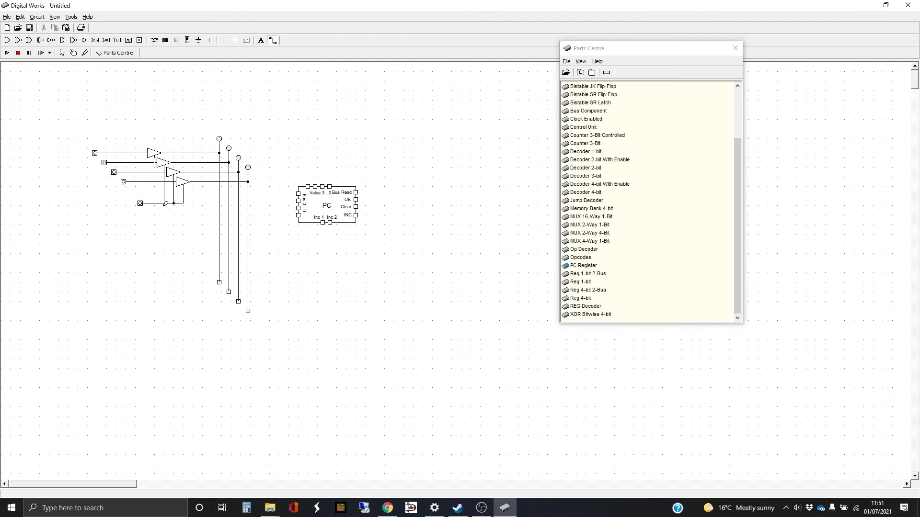
pyautogui.click(164, 203)
pyautogui.click(163, 165)
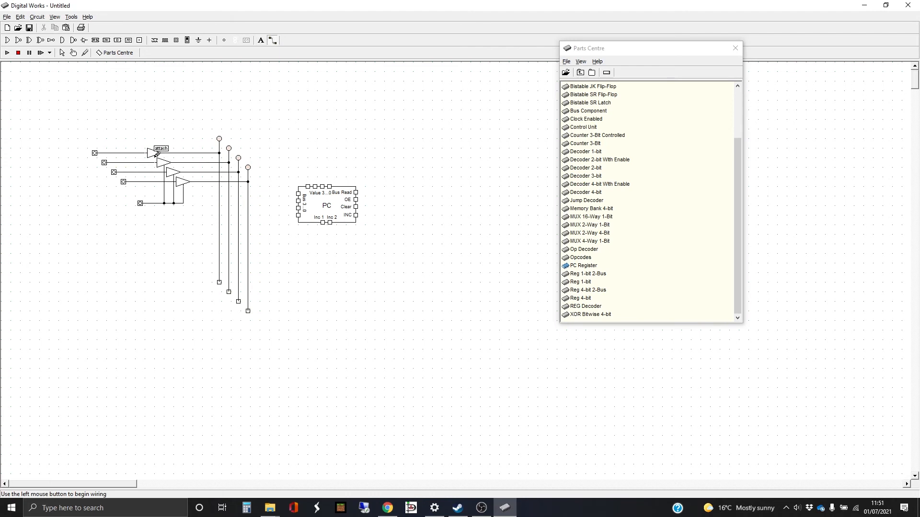
pyautogui.click(155, 157)
pyautogui.click(154, 203)
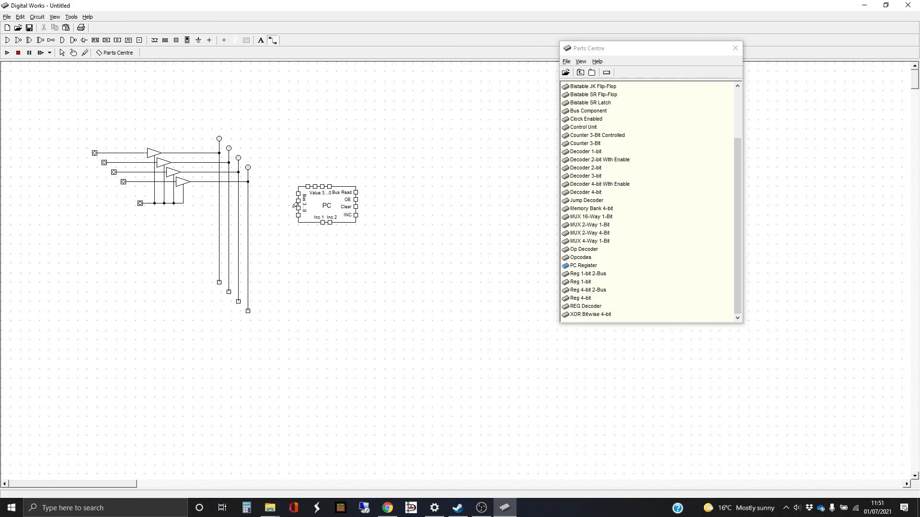
# Wire the PC macro's four Bus 3...0 pins to the four vertical bus lines in order
pyautogui.click(298, 194)
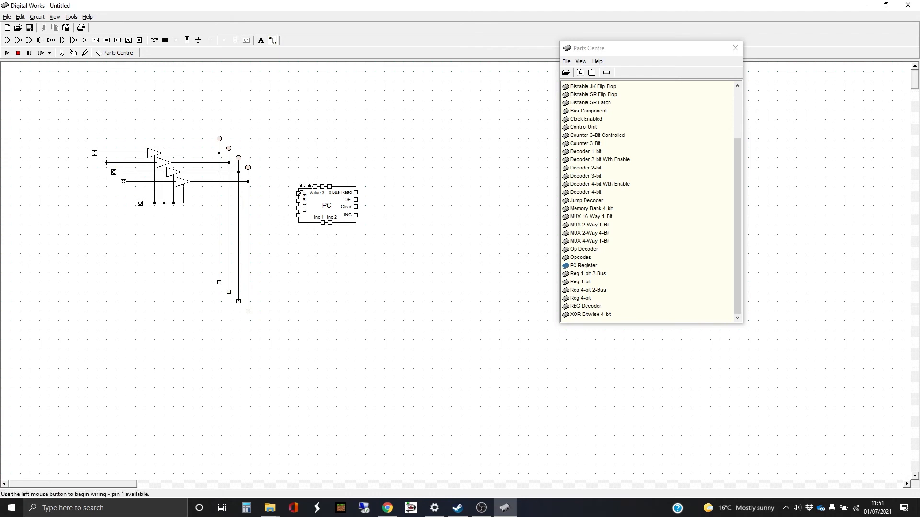
pyautogui.click(221, 193)
pyautogui.click(298, 200)
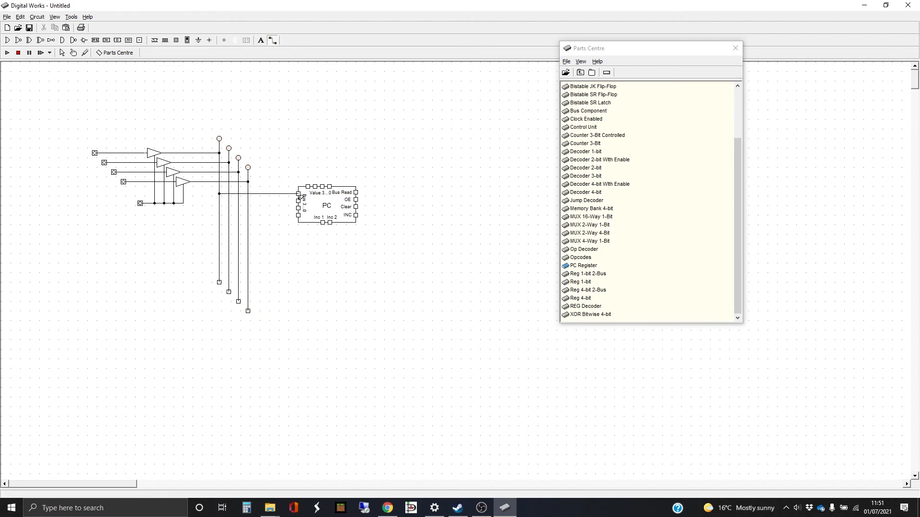
pyautogui.click(229, 201)
pyautogui.click(299, 207)
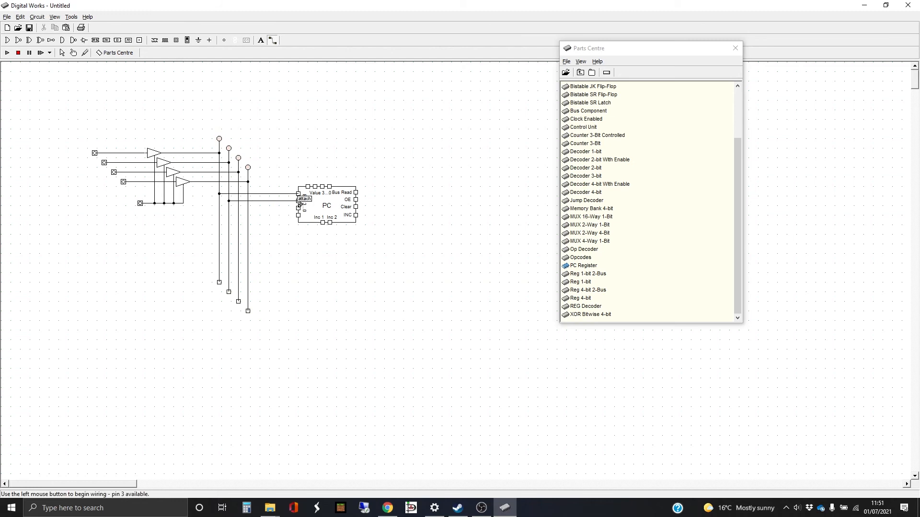
pyautogui.click(238, 208)
pyautogui.click(299, 212)
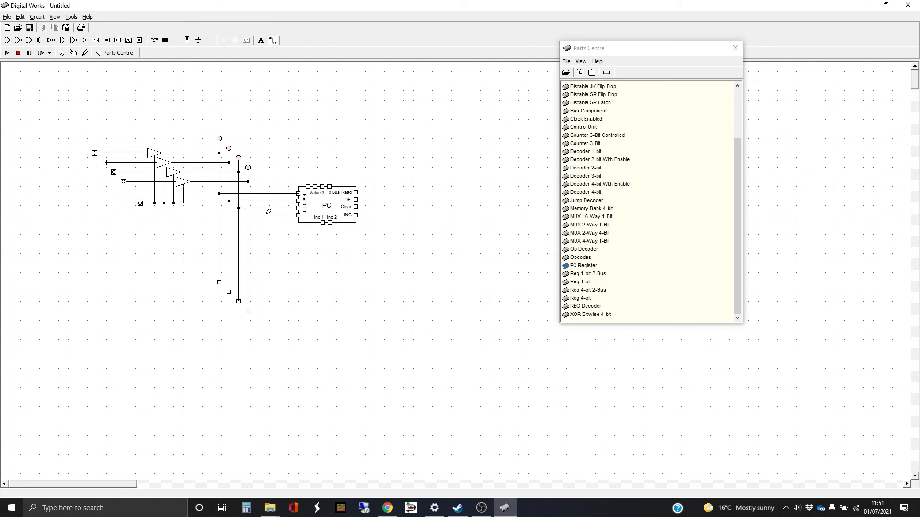
pyautogui.click(248, 215)
# Place interactive inputs beside the PC macro's Bus Read, OE, Clear and INC pins and below Inc 1 and Inc 2
pyautogui.click(176, 40)
pyautogui.click(372, 193)
pyautogui.click(372, 200)
pyautogui.click(372, 208)
pyautogui.click(372, 215)
pyautogui.click(319, 232)
pyautogui.click(331, 231)
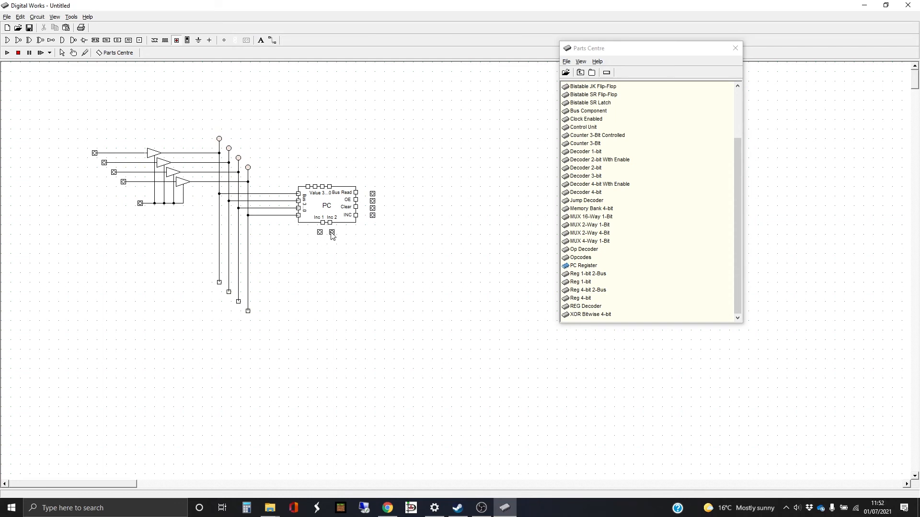
# Place a row of four LEDs above the PC macro's Value 3...0 pins
pyautogui.click(225, 41)
pyautogui.click(315, 175)
pyautogui.click(322, 175)
pyautogui.click(329, 175)
# Wire each of the four LEDs to the Value pin directly beneath it
pyautogui.click(273, 40)
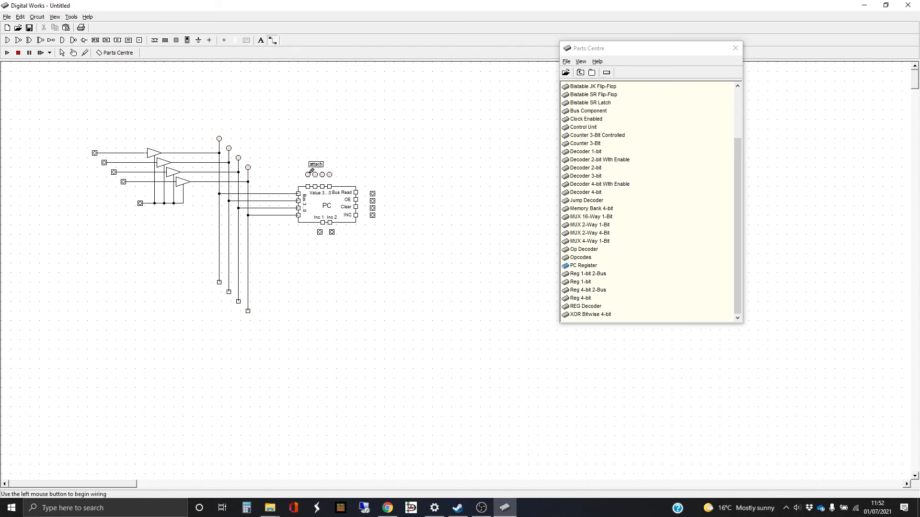
pyautogui.click(308, 186)
pyautogui.click(315, 175)
pyautogui.click(315, 186)
pyautogui.click(322, 175)
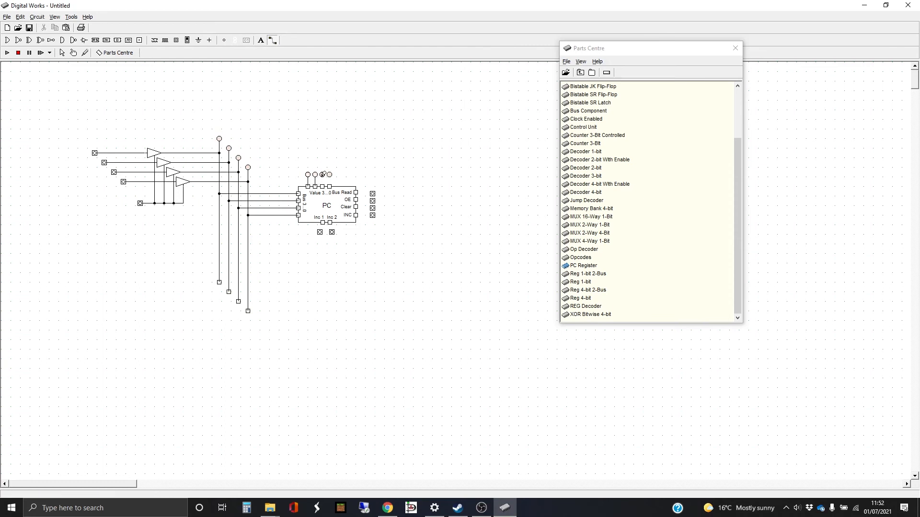
pyautogui.click(322, 186)
pyautogui.click(329, 175)
pyautogui.click(329, 186)
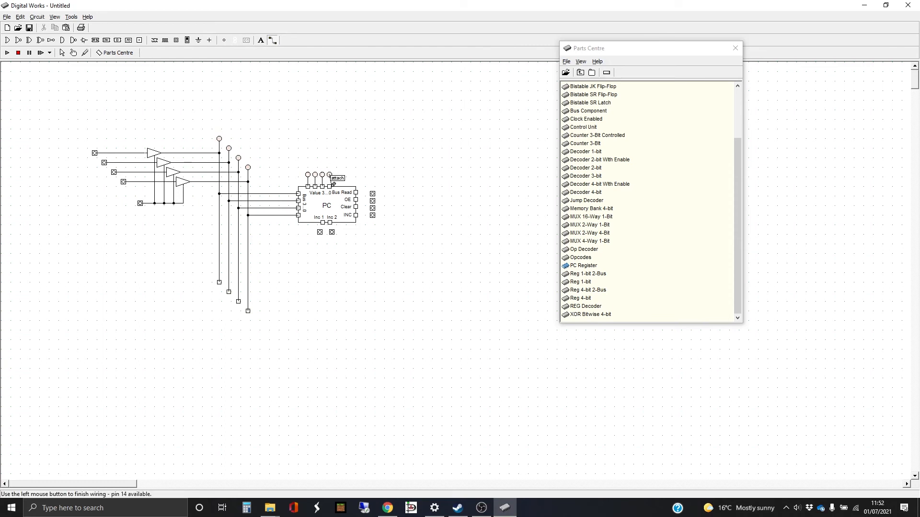
# Wire the PC macro's Bus Read, OE, Clear and INC pins to the interactive inputs beside them
pyautogui.click(355, 192)
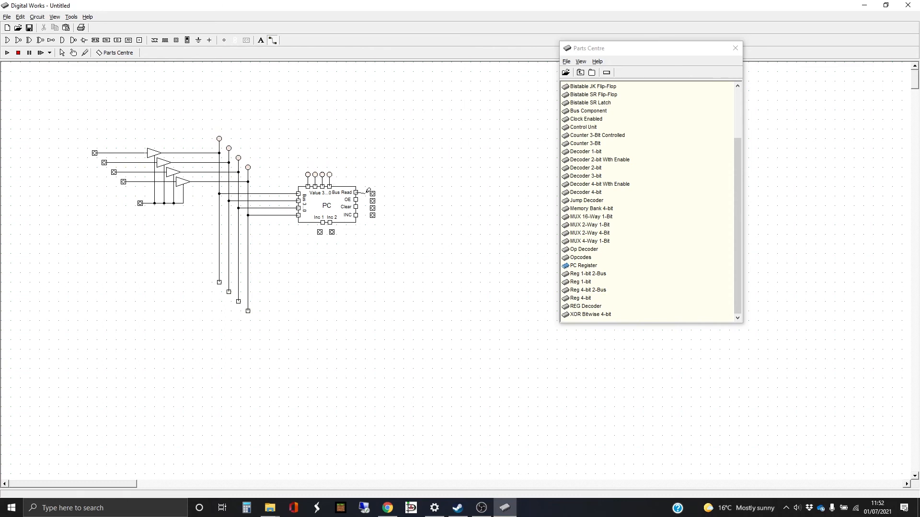
pyautogui.click(373, 193)
pyautogui.click(356, 199)
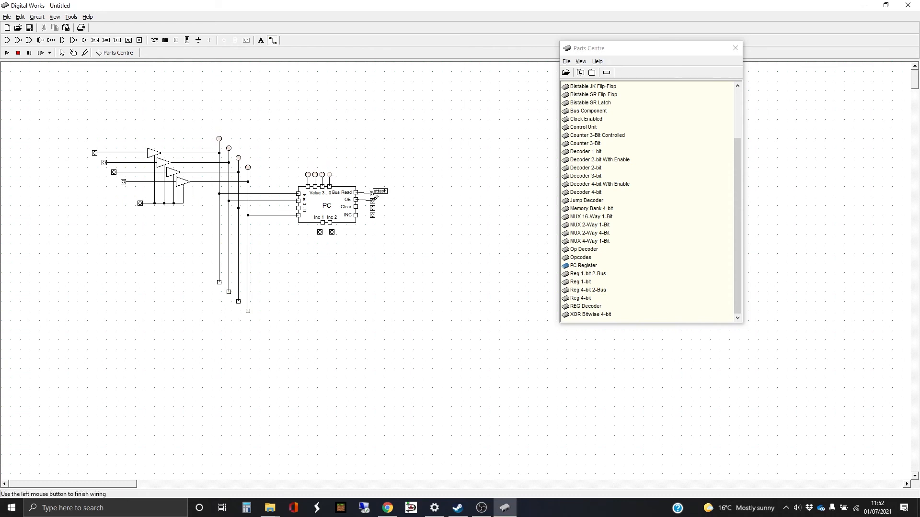
pyautogui.click(373, 200)
pyautogui.click(356, 206)
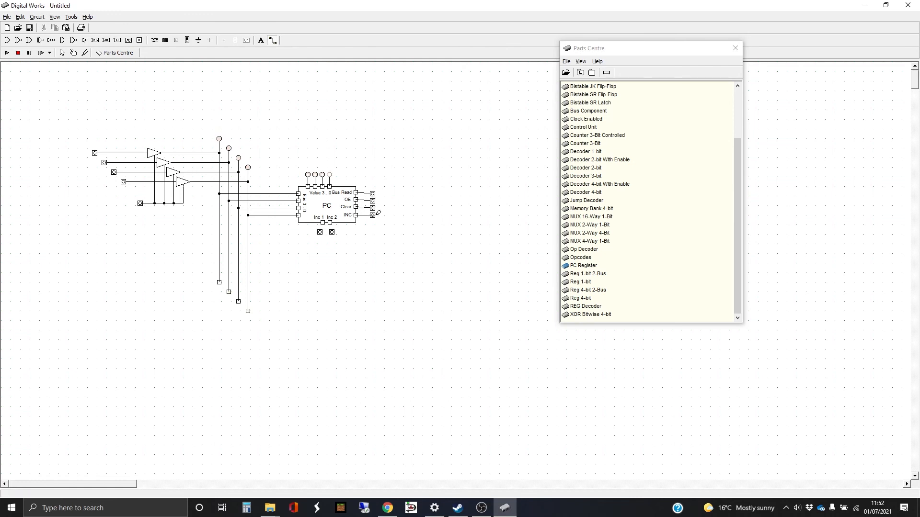
pyautogui.click(373, 207)
# Run the circuit simulation and toggle the Clear input to reset the PC macro
pyautogui.click(74, 53)
pyautogui.click(7, 53)
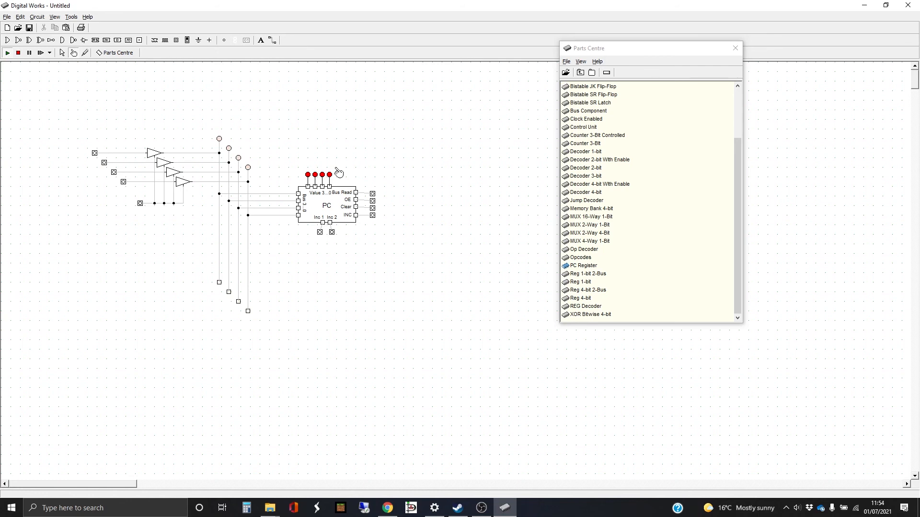
pyautogui.click(373, 209)
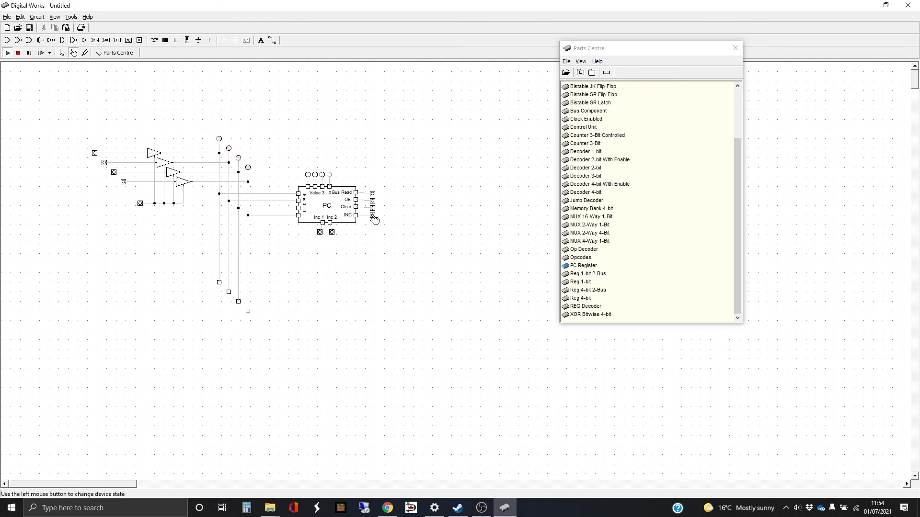
# Turn on the PC macro's INC input and alternately pulse Inc 1 and Inc 2 to count through the four-bit values back to 0000
pyautogui.click(372, 215)
pyautogui.click(331, 232)
pyautogui.click(331, 231)
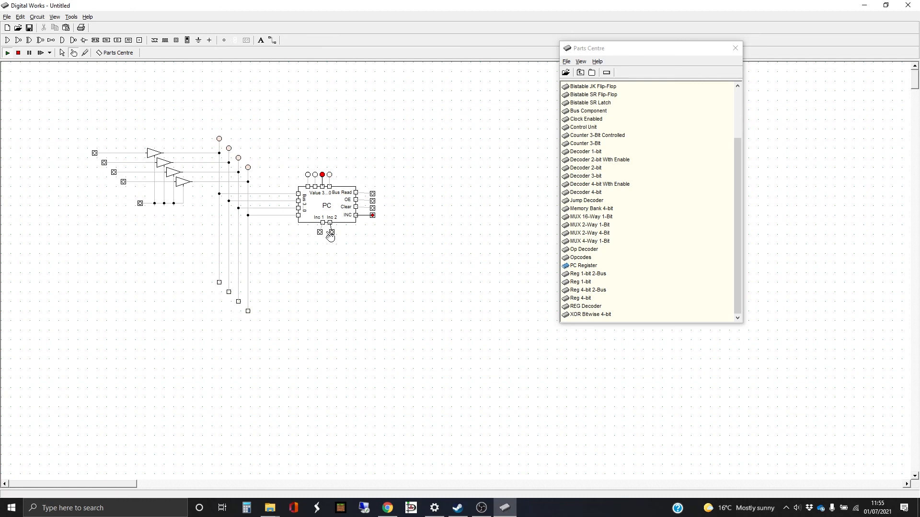
pyautogui.click(320, 232)
pyautogui.click(320, 232)
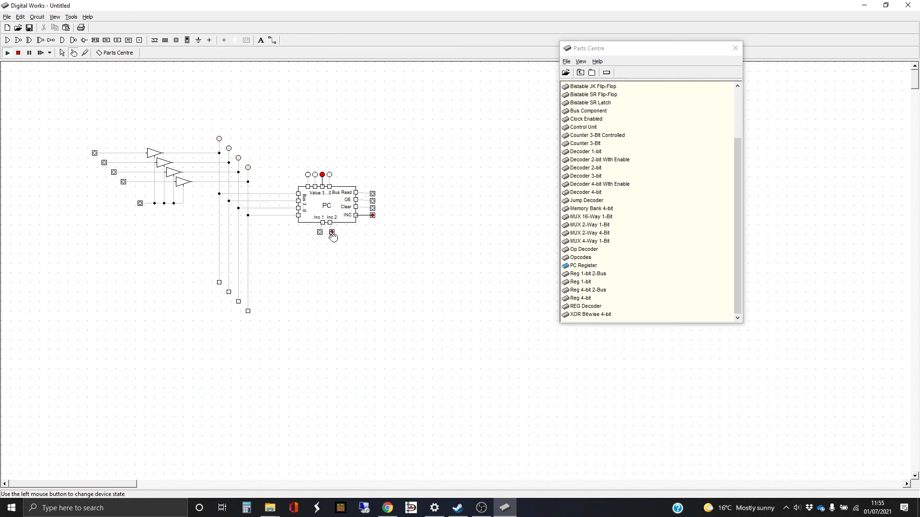
pyautogui.click(332, 231)
pyautogui.click(320, 232)
pyautogui.click(332, 234)
pyautogui.click(320, 232)
pyautogui.click(333, 234)
pyautogui.click(332, 233)
pyautogui.click(333, 234)
pyautogui.click(321, 232)
pyautogui.click(332, 232)
pyautogui.click(332, 233)
pyautogui.click(321, 233)
pyautogui.click(321, 233)
pyautogui.click(321, 233)
pyautogui.click(332, 232)
pyautogui.click(332, 232)
pyautogui.click(321, 232)
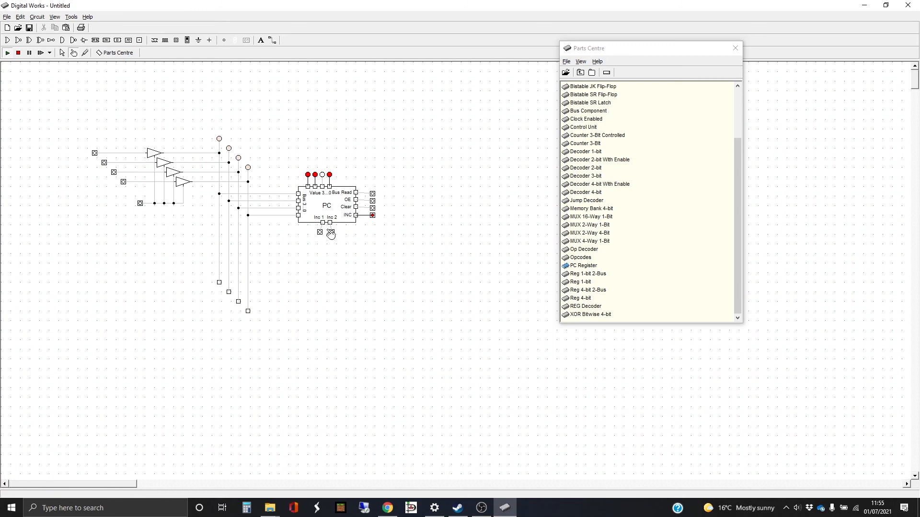
pyautogui.click(322, 233)
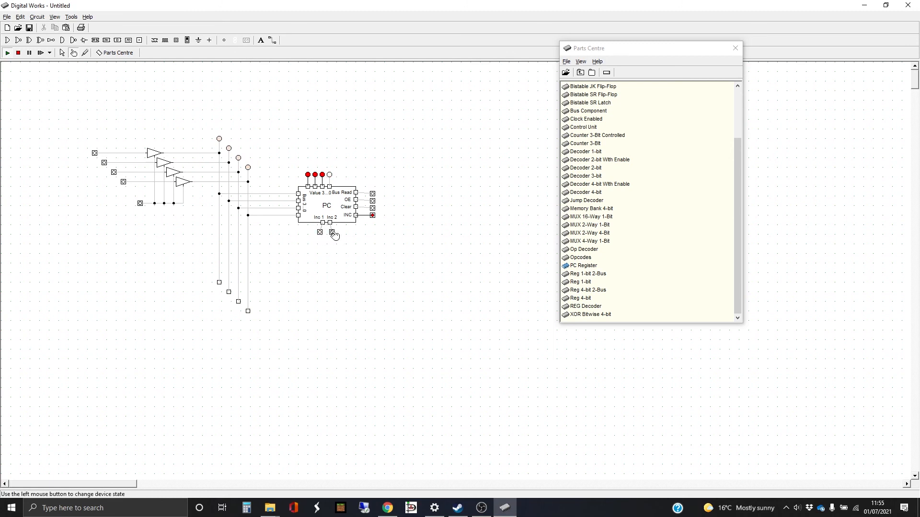
pyautogui.click(333, 232)
pyautogui.click(332, 233)
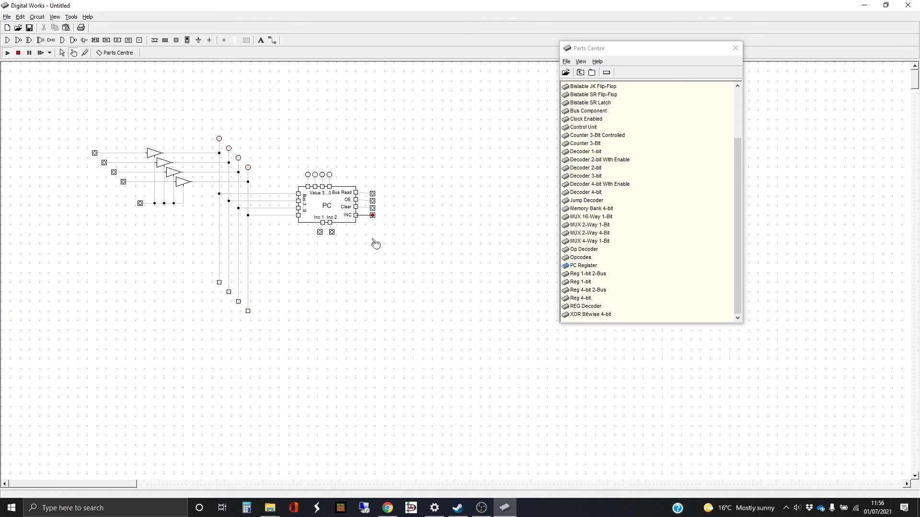
# Drive 1010 onto the bus through the enabled buffers, pulse Bus Read to load it into the PC macro, and disable the buffers
pyautogui.click(372, 215)
pyautogui.click(94, 153)
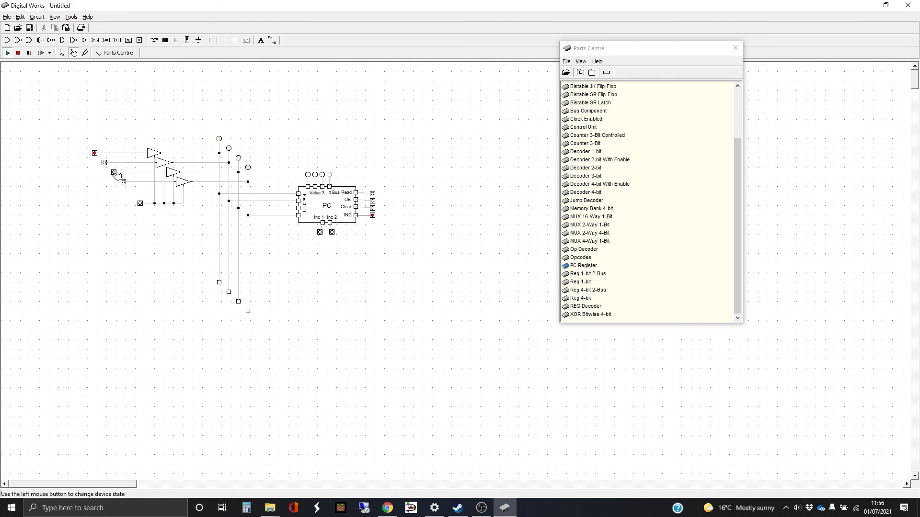
pyautogui.click(113, 172)
pyautogui.click(140, 203)
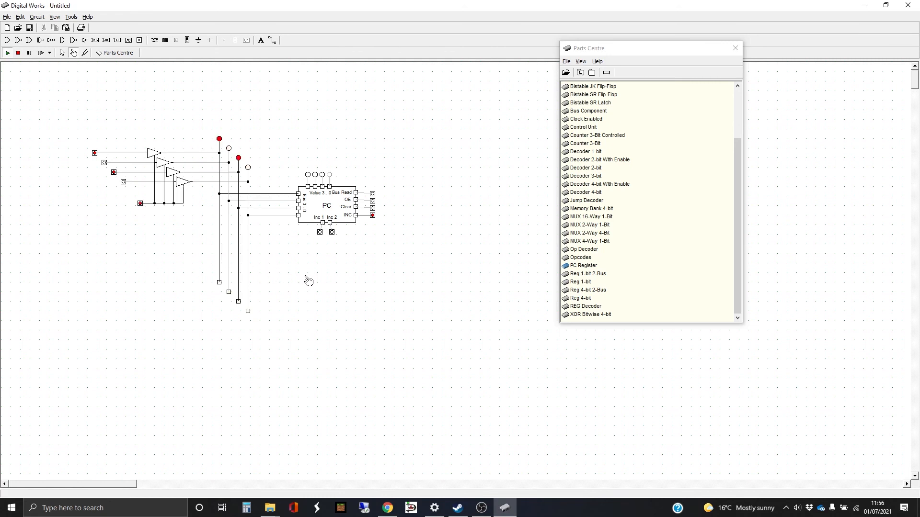
pyautogui.click(373, 194)
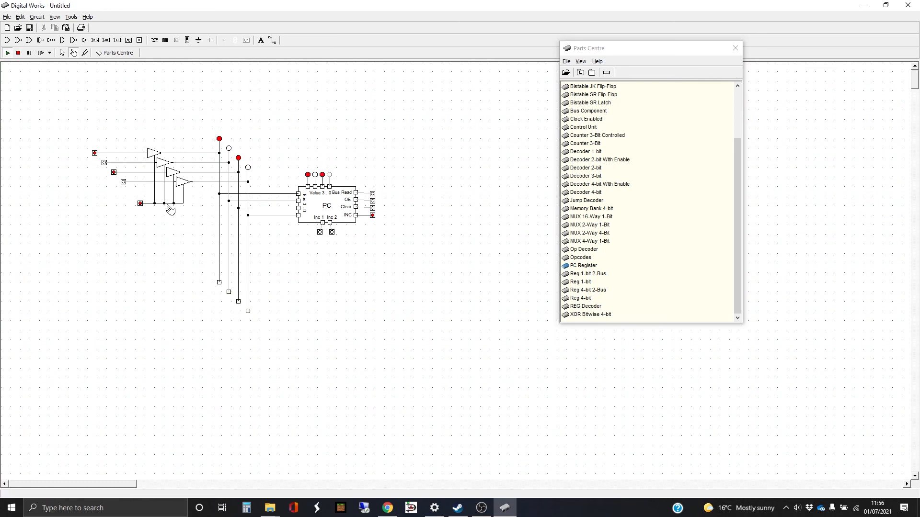
pyautogui.click(141, 205)
# Pulse Inc 1 and Inc 2 to increment the loaded counter value once, and turn off the INC input
pyautogui.click(321, 232)
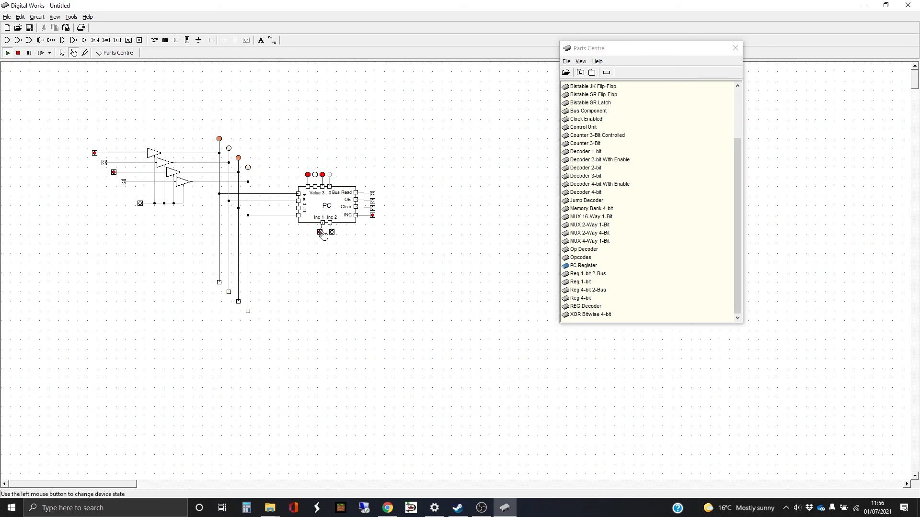
pyautogui.click(320, 232)
pyautogui.click(332, 233)
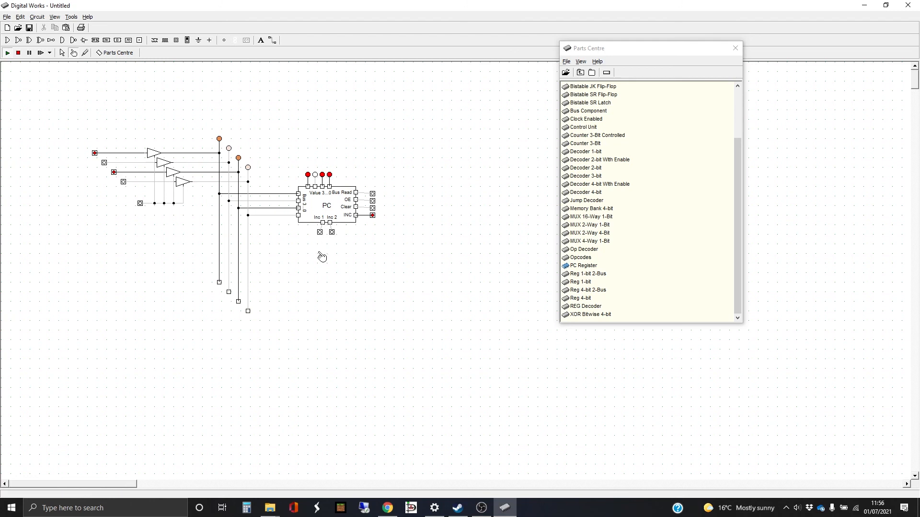
pyautogui.click(373, 216)
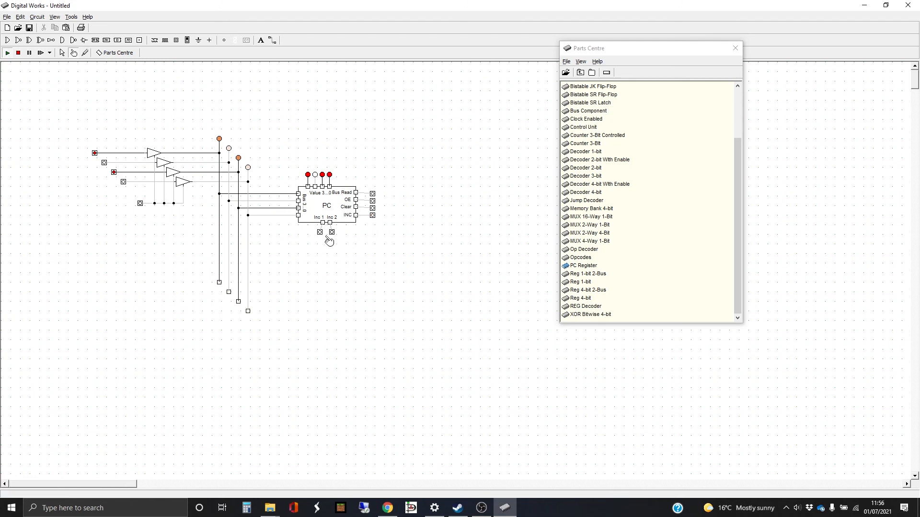